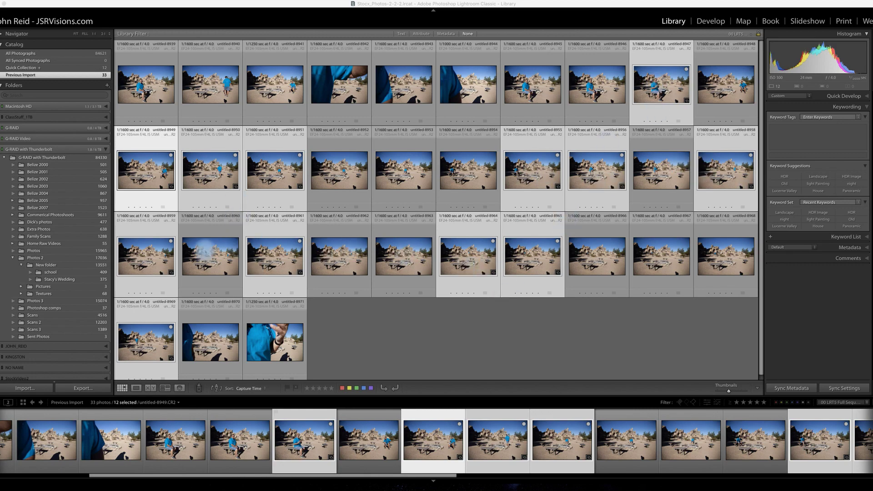
Open the Quick Collection holding the 12 shots of the man around the campsite.
{"action": "left_click", "coordinate": [102, 67]}
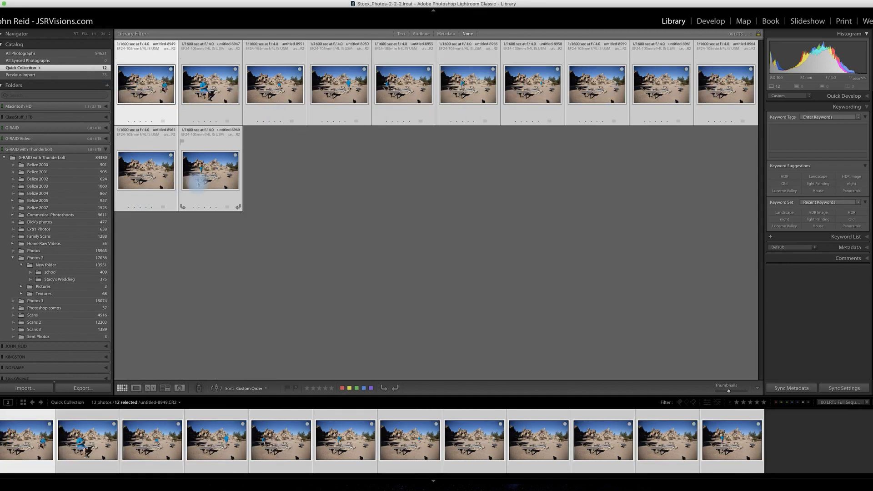
Select all 12 Quick Collection photos, untitled-8949 through the last, and bring up their actions menu.
{"action": "left_click", "coordinate": [312, 197]}
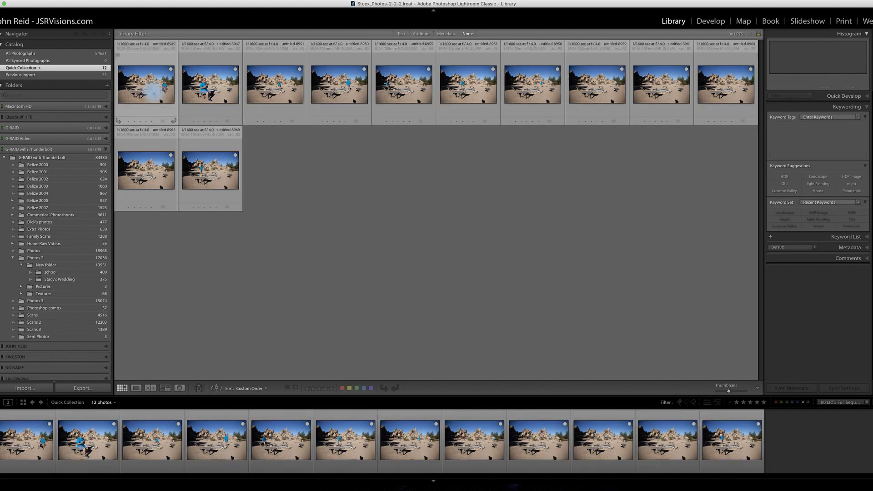
{"action": "left_click", "coordinate": [151, 91]}
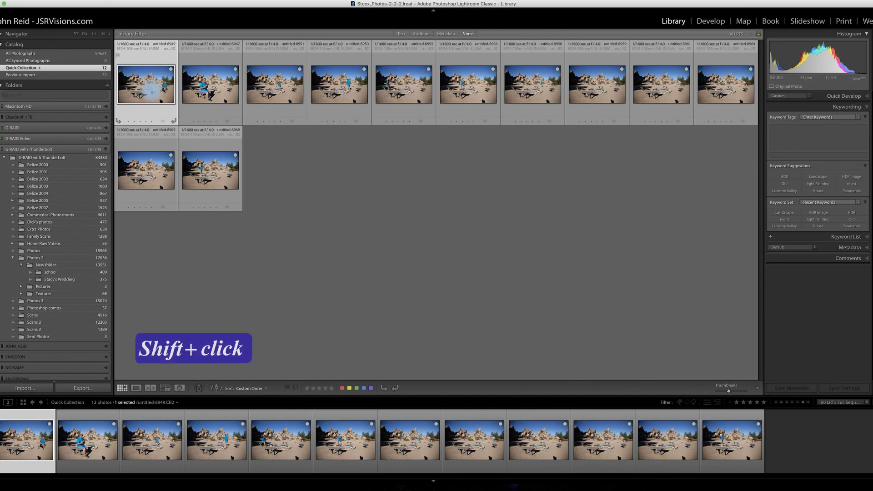
{"action": "left_click", "coordinate": [206, 171], "text": "shift"}
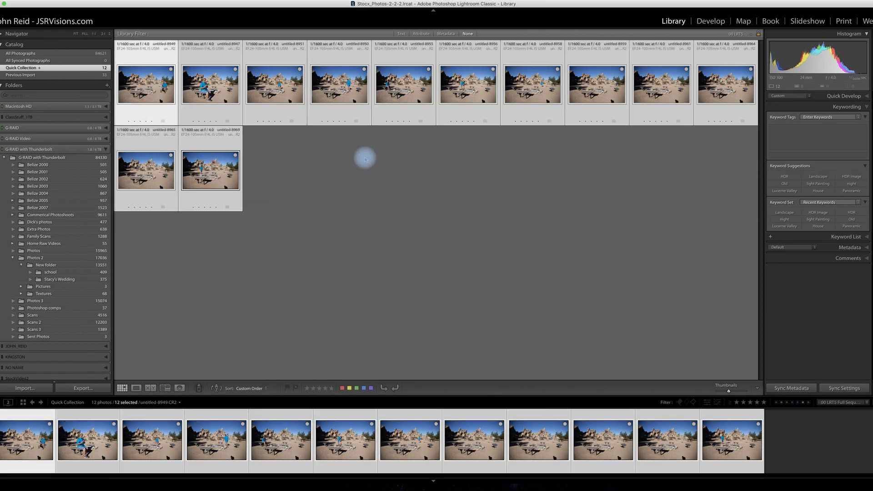
{"action": "right_click", "coordinate": [400, 94]}
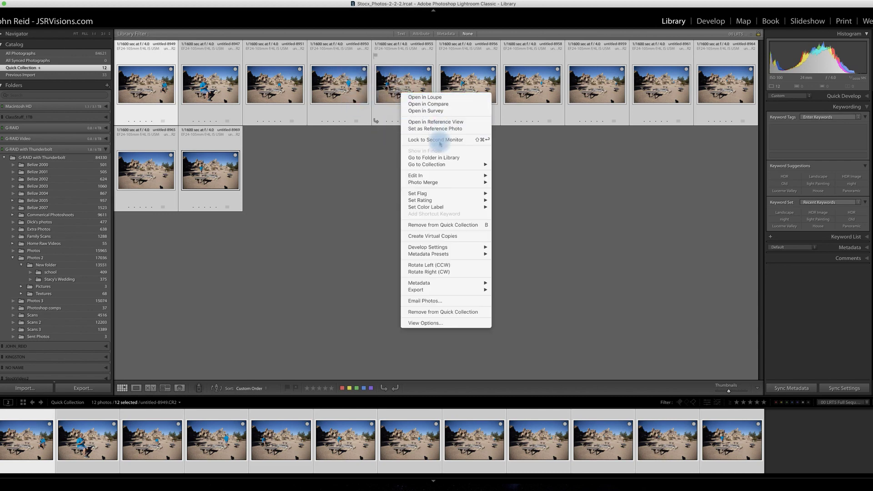
{"action": "mouse_move", "coordinate": [435, 177]}
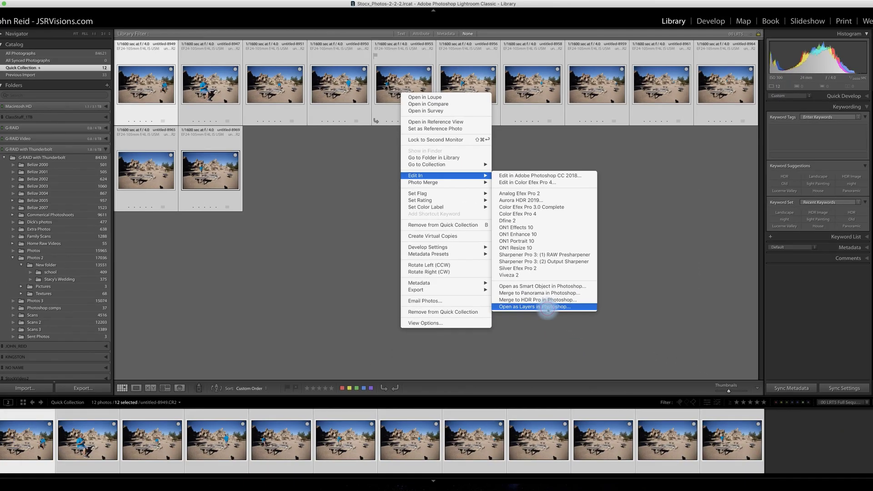
Open the 12 photos as layers in one Photoshop document and hide the top six layers.
{"action": "left_click", "coordinate": [632, 352]}
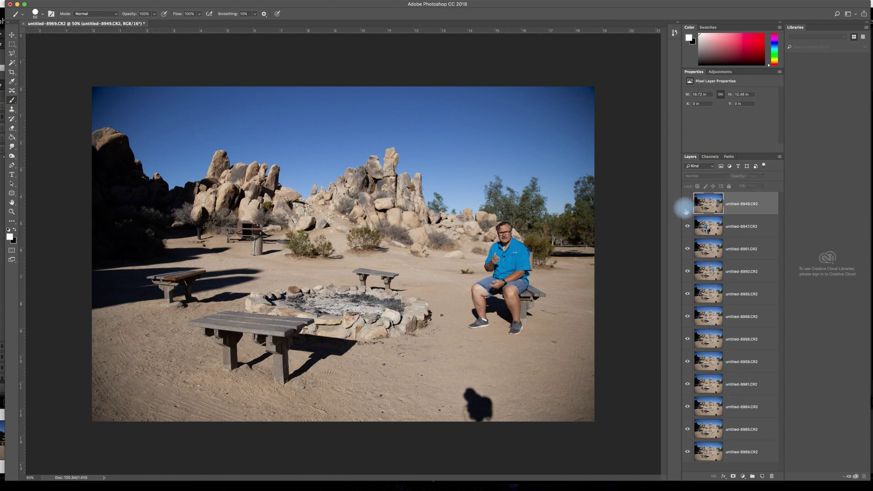
{"action": "left_click_drag", "start_coordinate": [686, 210], "coordinate": [685, 323]}
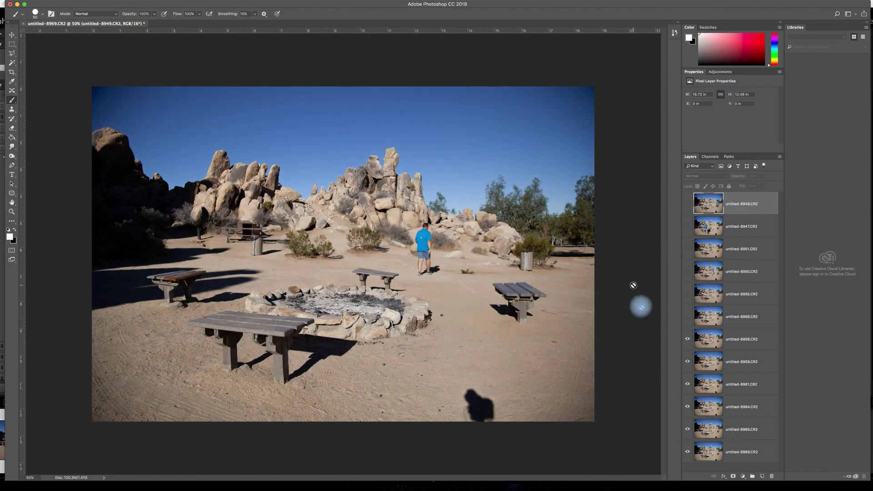
Preview frames by hiding untitled-8958 and 8959, then show all 12 layers and select them together.
{"action": "left_click", "coordinate": [688, 339]}
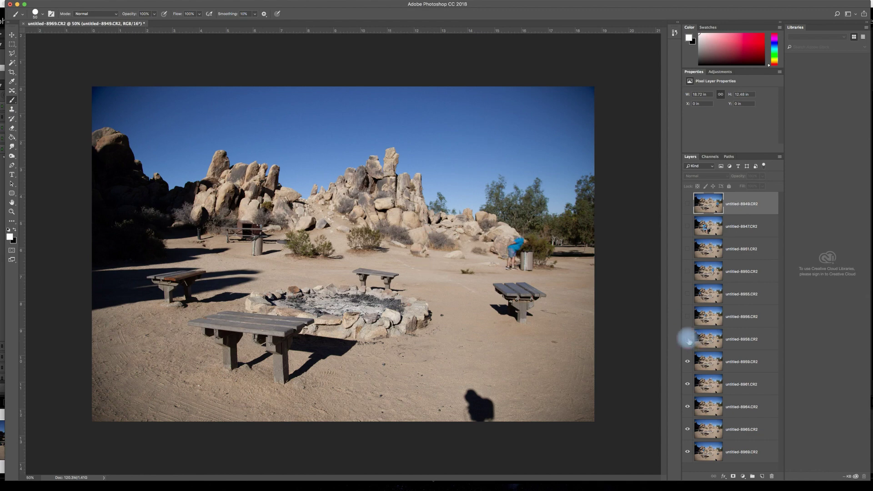
{"action": "left_click", "coordinate": [688, 362]}
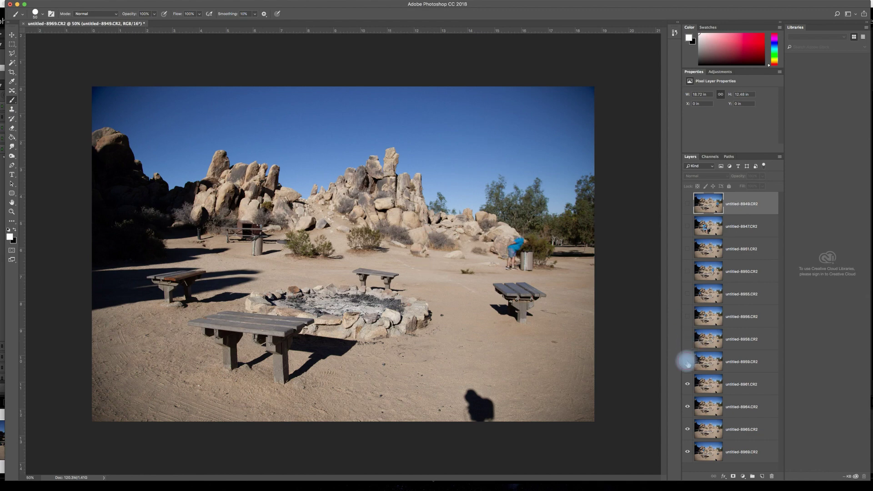
{"action": "left_click_drag", "start_coordinate": [688, 374], "coordinate": [689, 275]}
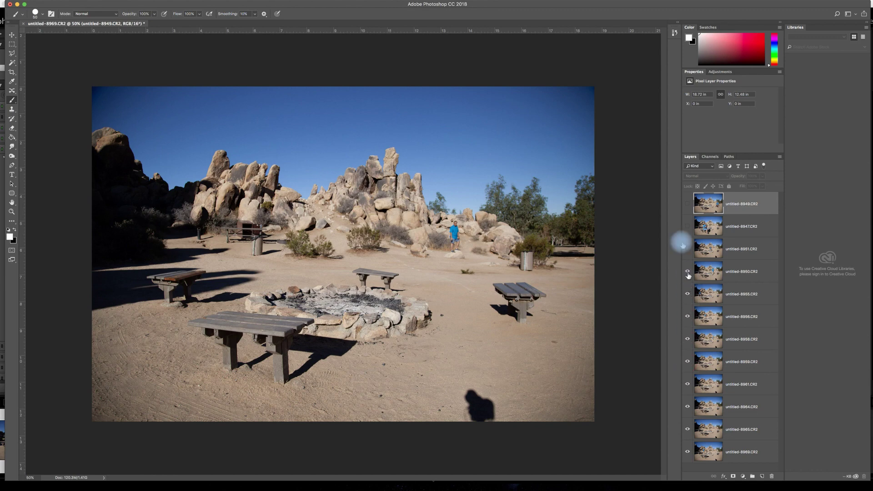
{"action": "left_click_drag", "start_coordinate": [682, 237], "coordinate": [686, 190]}
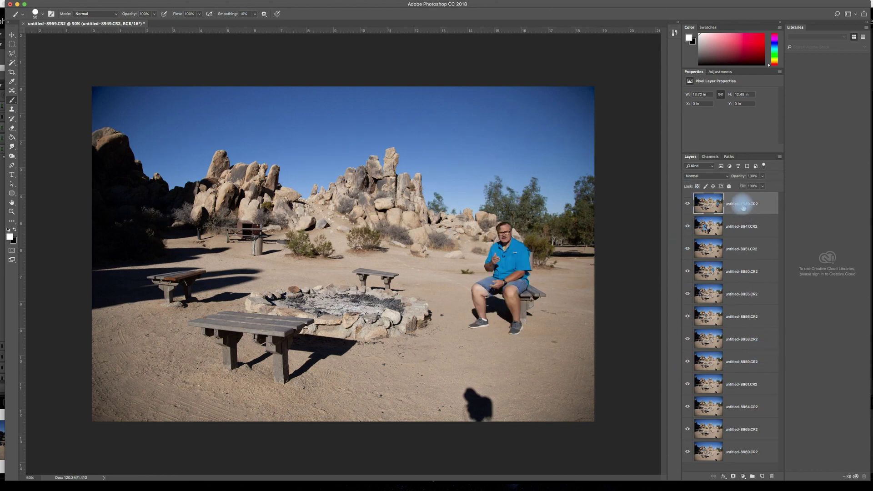
{"action": "left_click", "coordinate": [749, 452], "text": "shift"}
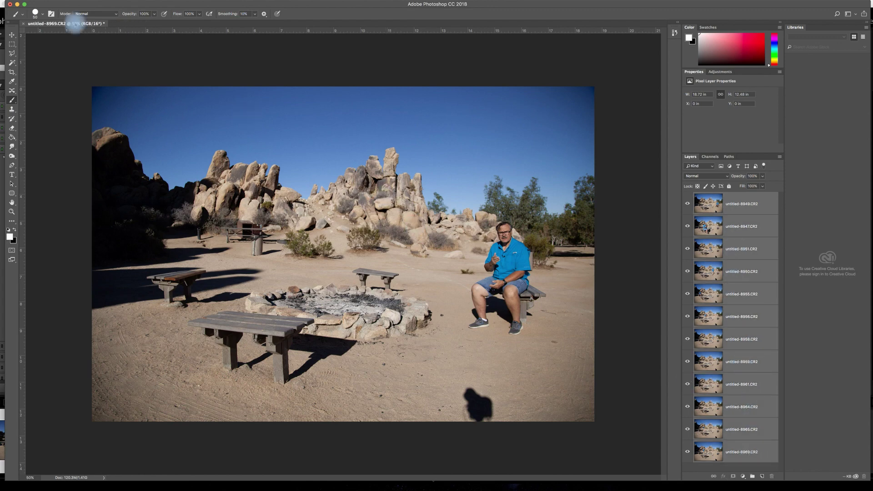
{"action": "left_click", "coordinate": [57, 1]}
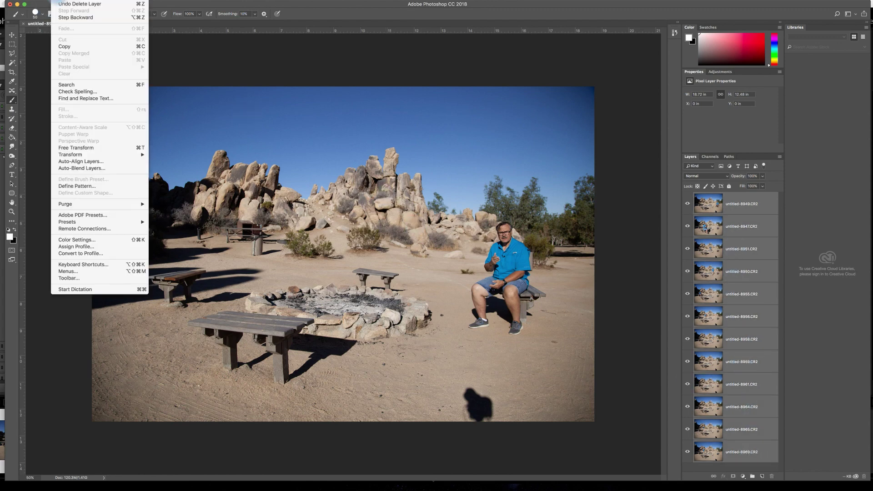
Auto-align the twelve layers with Auto projection, then select the top layer untitled-8949.
{"action": "left_click", "coordinate": [54, 5]}
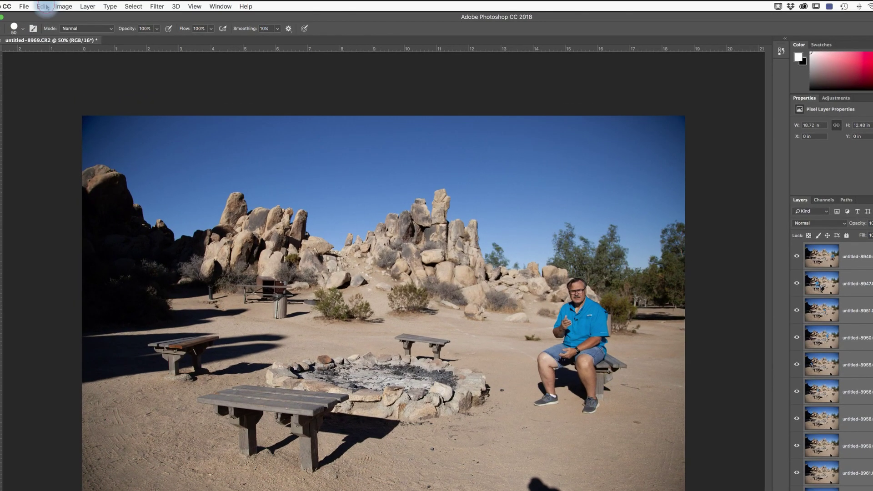
{"action": "left_click", "coordinate": [57, 0]}
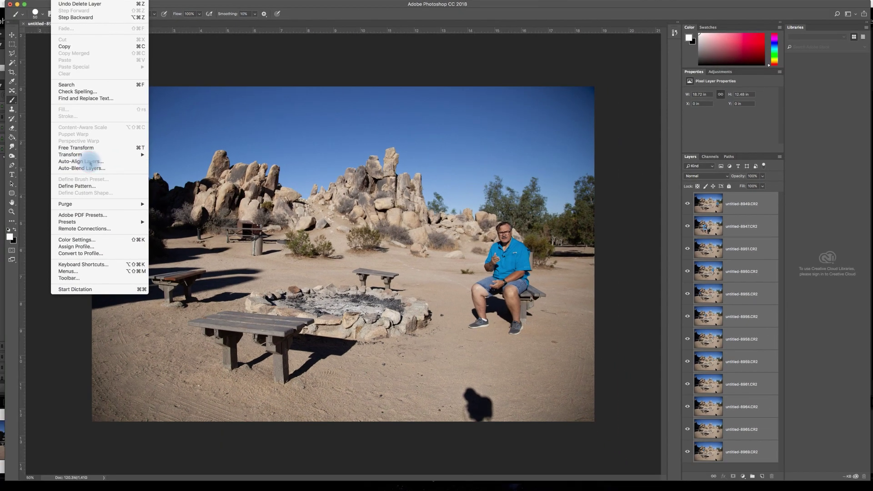
{"action": "left_click", "coordinate": [78, 207]}
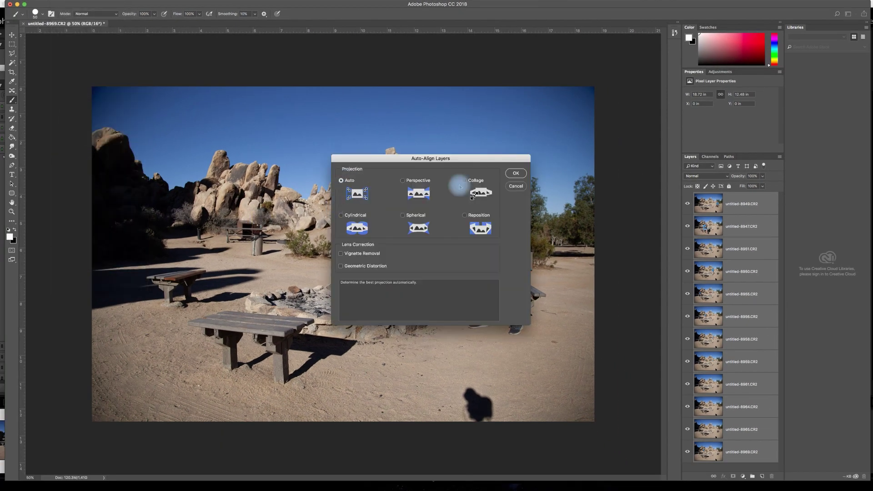
{"action": "left_click", "coordinate": [516, 173]}
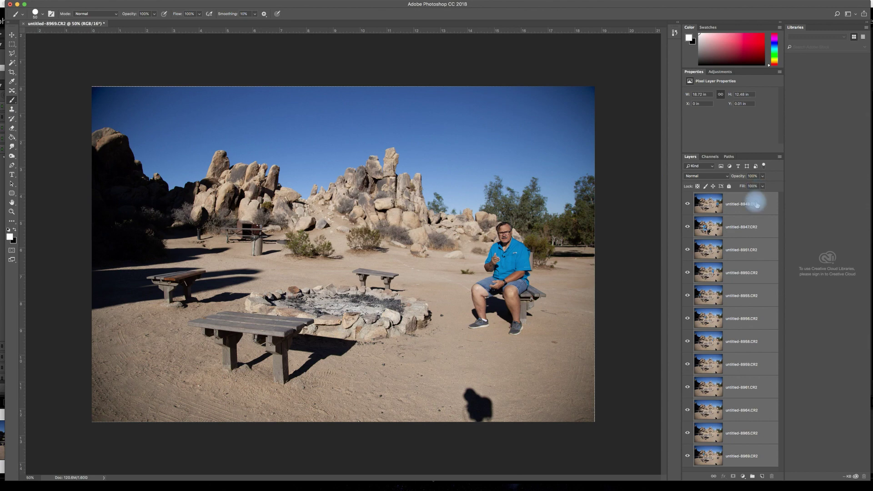
{"action": "left_click", "coordinate": [757, 204]}
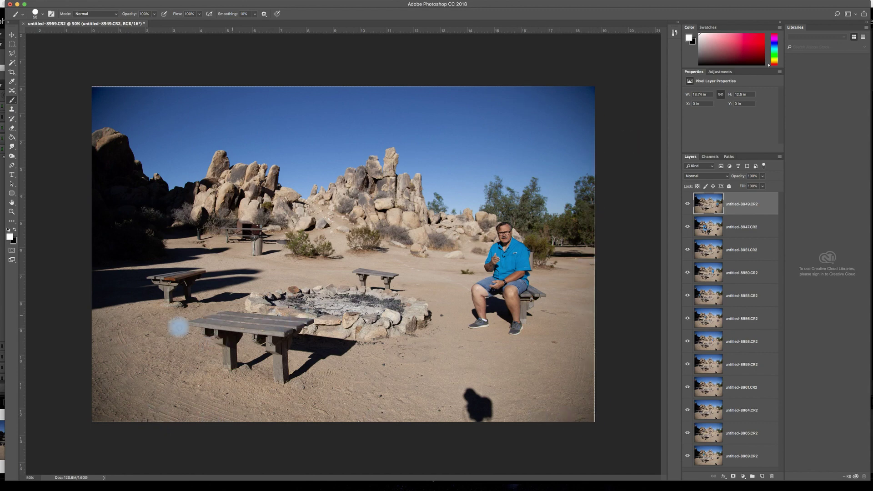
Hide the layers one by one from untitled-8949 down through untitled-8965.
{"action": "left_click", "coordinate": [688, 205]}
{"action": "left_click", "coordinate": [688, 228]}
{"action": "left_click", "coordinate": [688, 249]}
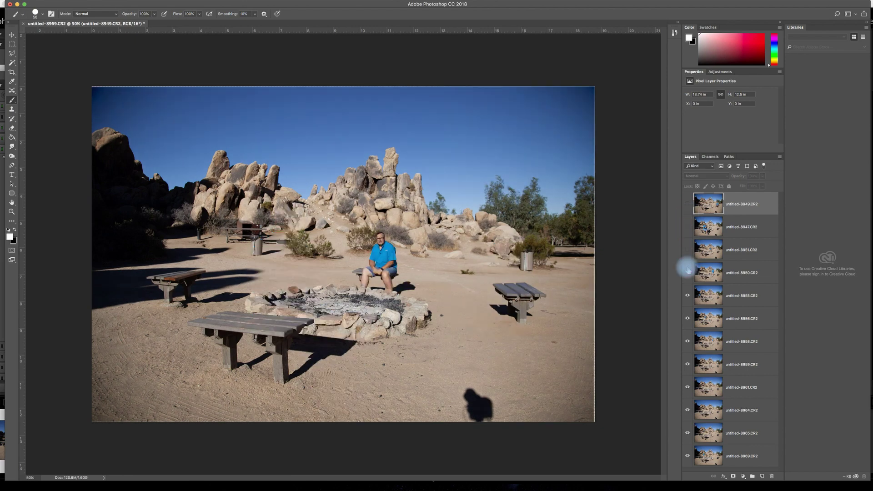
{"action": "left_click", "coordinate": [687, 273]}
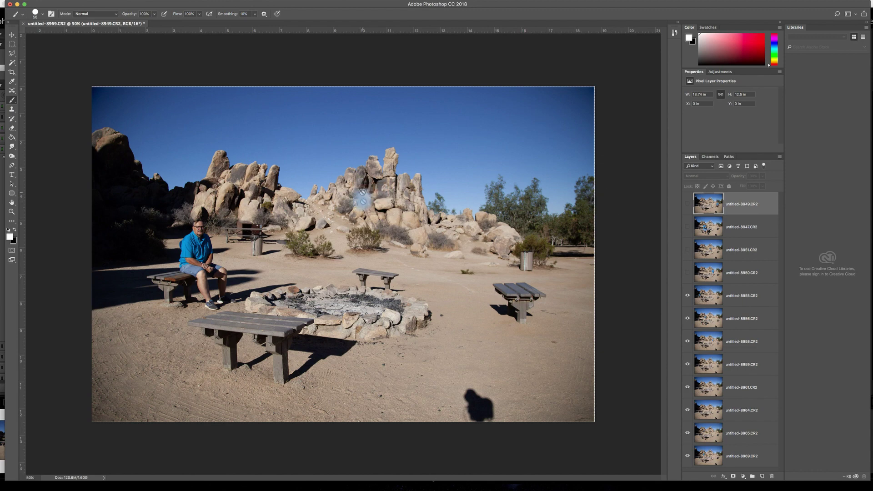
{"action": "left_click", "coordinate": [688, 295]}
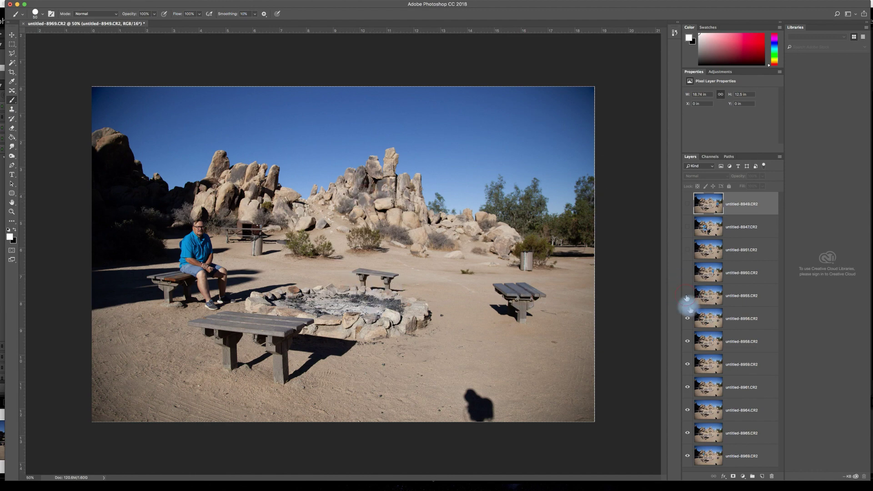
{"action": "left_click", "coordinate": [687, 318]}
{"action": "left_click", "coordinate": [688, 341]}
{"action": "left_click", "coordinate": [688, 364]}
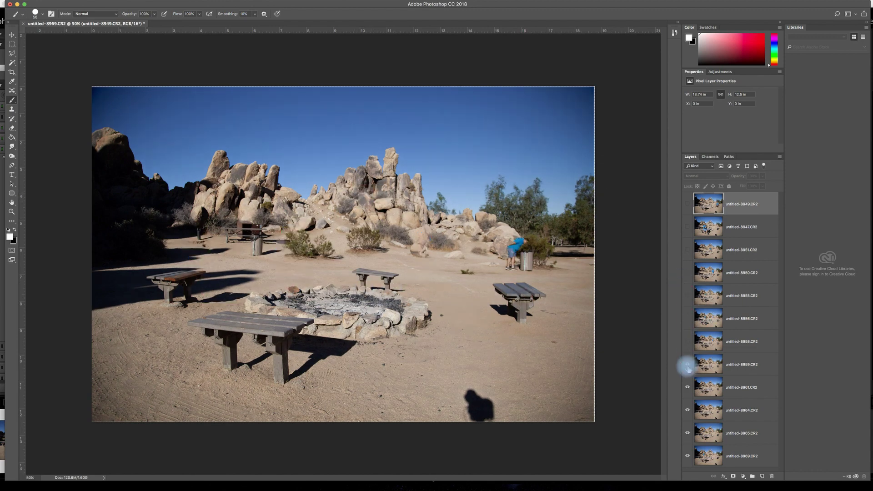
{"action": "left_click", "coordinate": [688, 387]}
{"action": "left_click", "coordinate": [688, 410]}
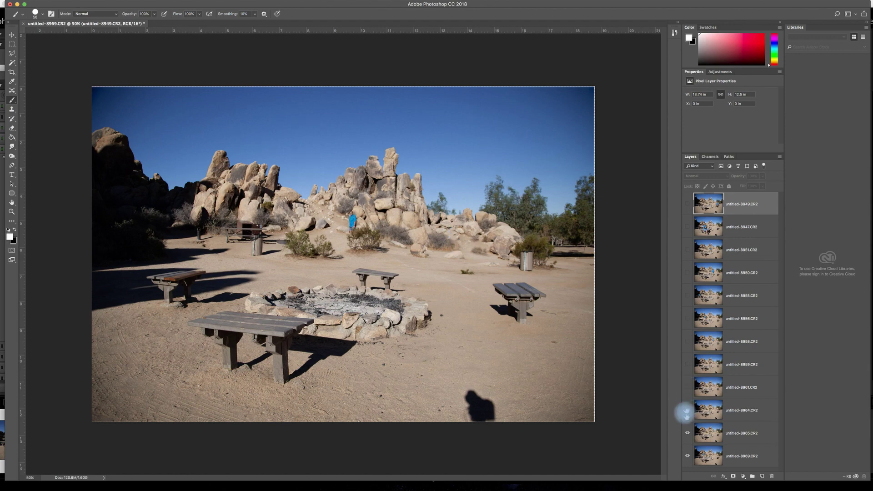
{"action": "left_click", "coordinate": [688, 433]}
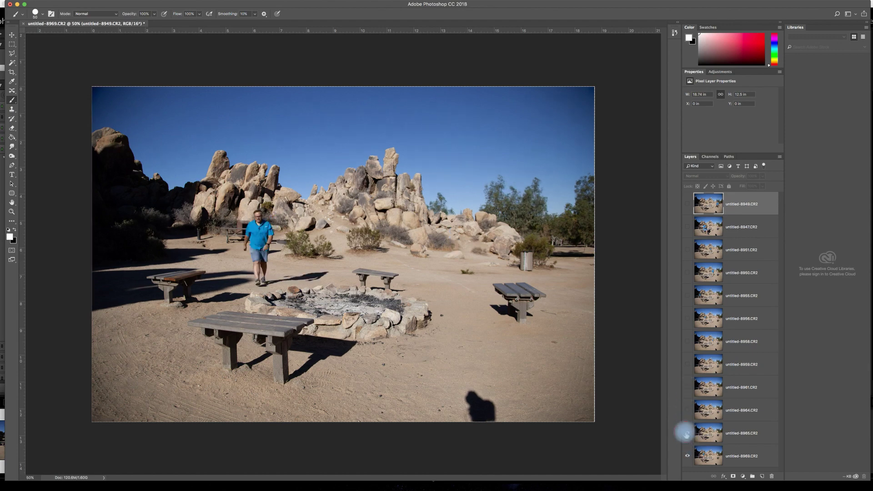
Toggle untitled-8965 on and off to compare frames, leaving it visible.
{"action": "left_click", "coordinate": [687, 435]}
{"action": "left_click", "coordinate": [687, 434]}
{"action": "left_click", "coordinate": [687, 435]}
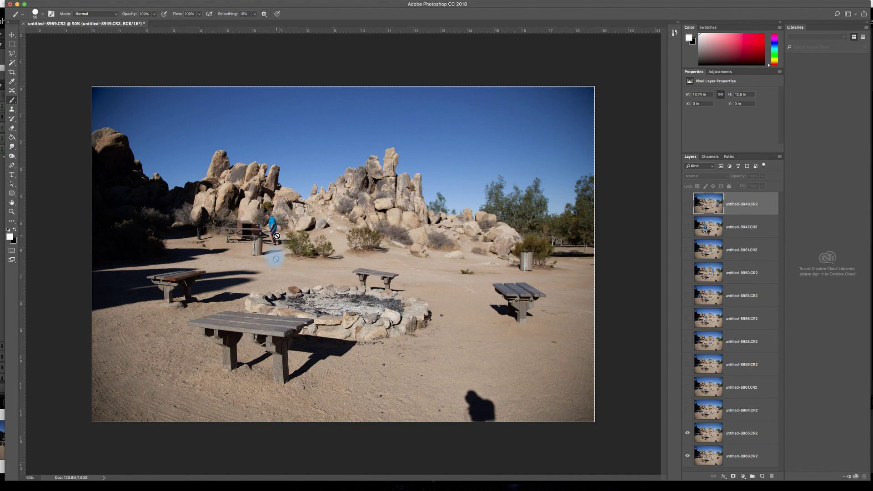
{"action": "left_click", "coordinate": [688, 433]}
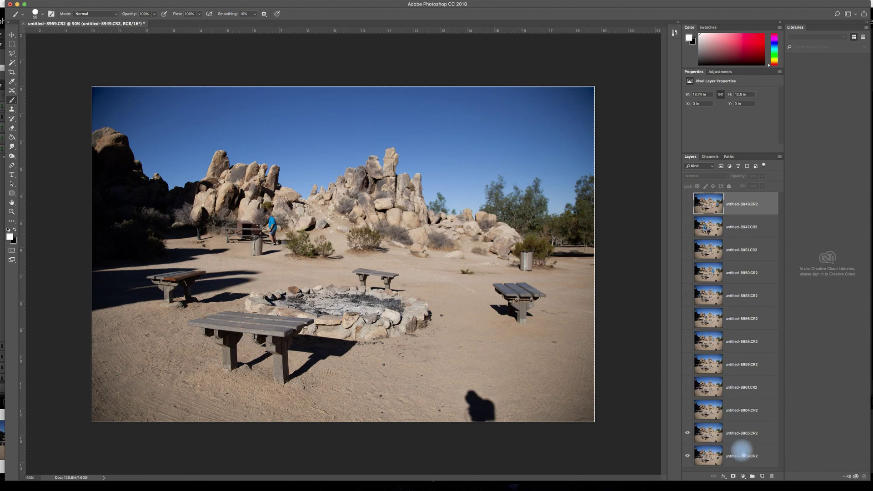
Delete the untitled-8969 layer, compare untitled-8964 over untitled-8965, and select untitled-8964.
{"action": "left_click", "coordinate": [742, 456]}
{"action": "left_click_drag", "start_coordinate": [742, 457], "coordinate": [773, 476]}
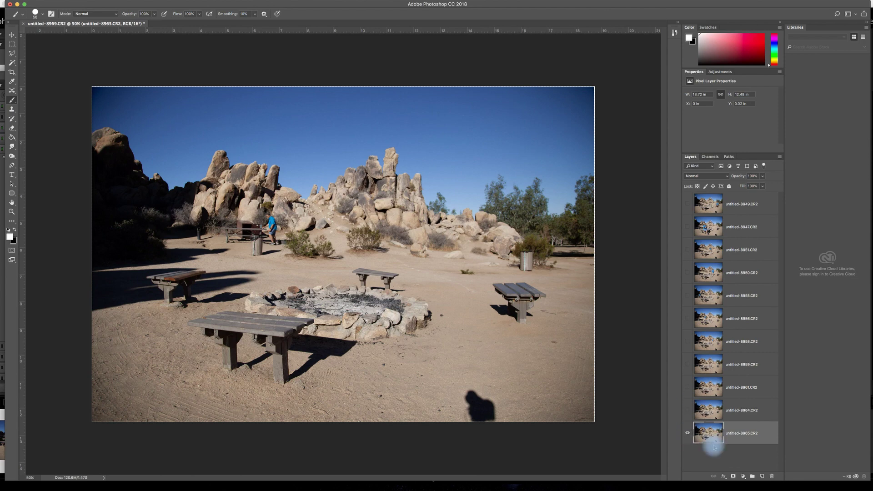
{"action": "left_click", "coordinate": [687, 411]}
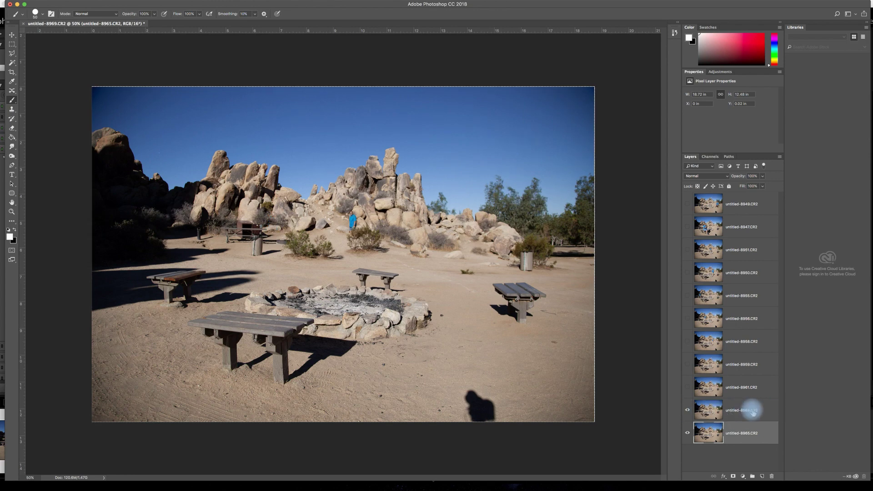
{"action": "left_click", "coordinate": [687, 410]}
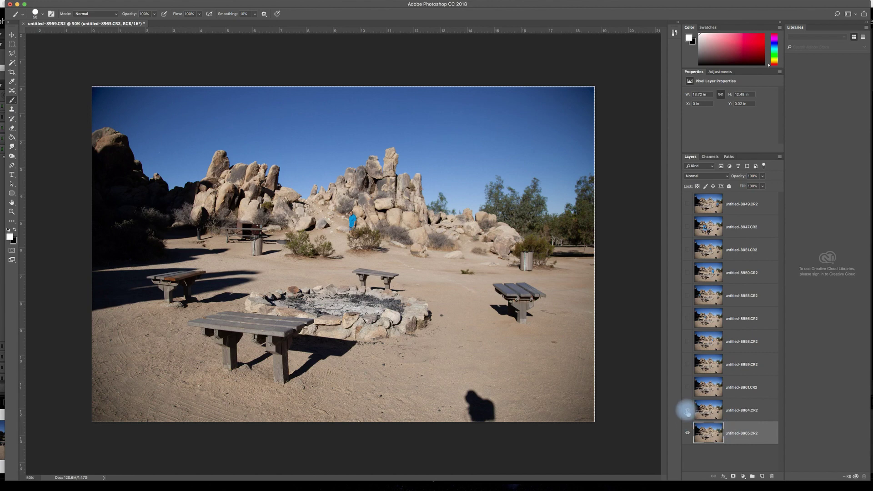
{"action": "left_click", "coordinate": [687, 411]}
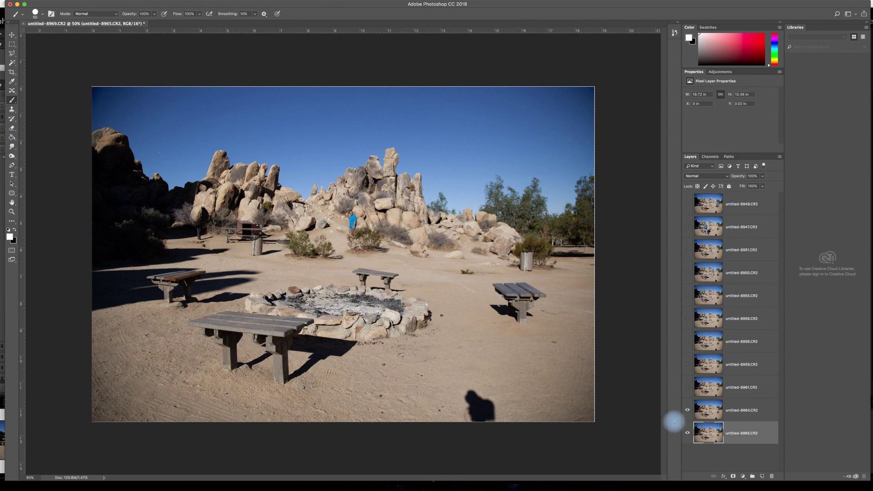
{"action": "left_click", "coordinate": [688, 411]}
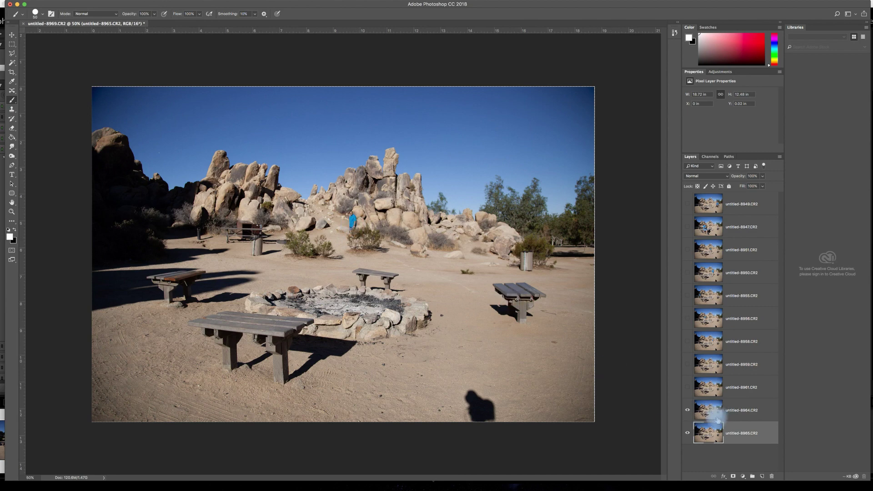
{"action": "left_click", "coordinate": [742, 411]}
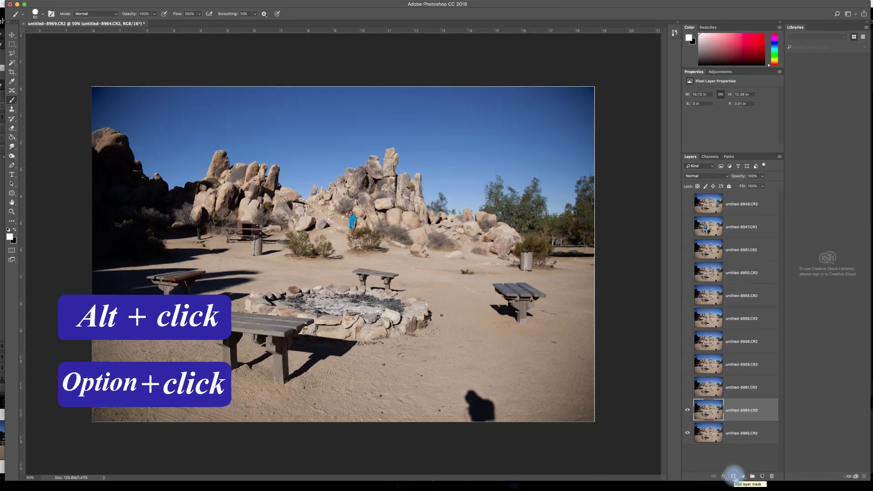
Give untitled-8964 a black hide-all layer mask, then temporarily disable the mask.
{"action": "left_click", "coordinate": [763, 466], "text": "alt"}
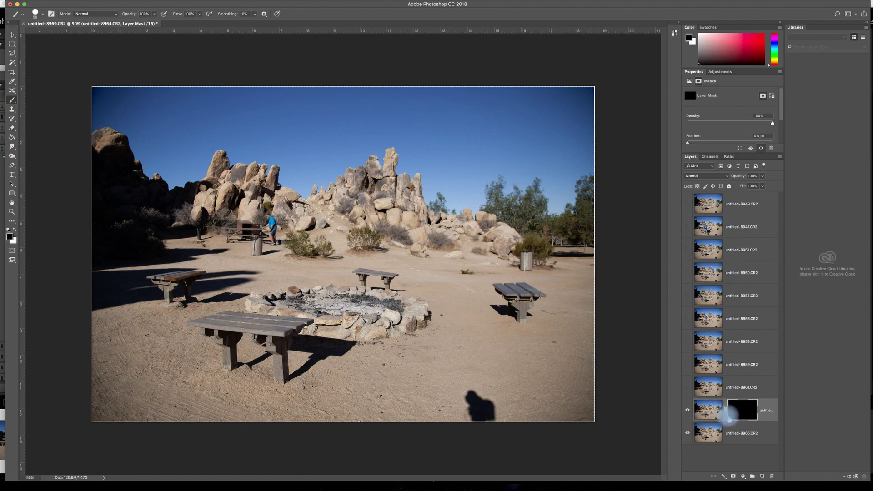
{"action": "left_click", "coordinate": [739, 412], "text": "shift"}
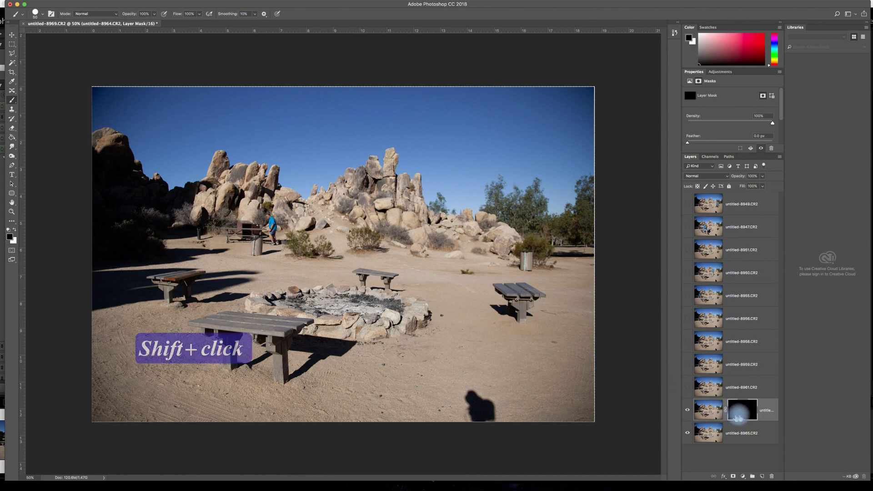
{"action": "left_click", "coordinate": [742, 412], "text": "shift"}
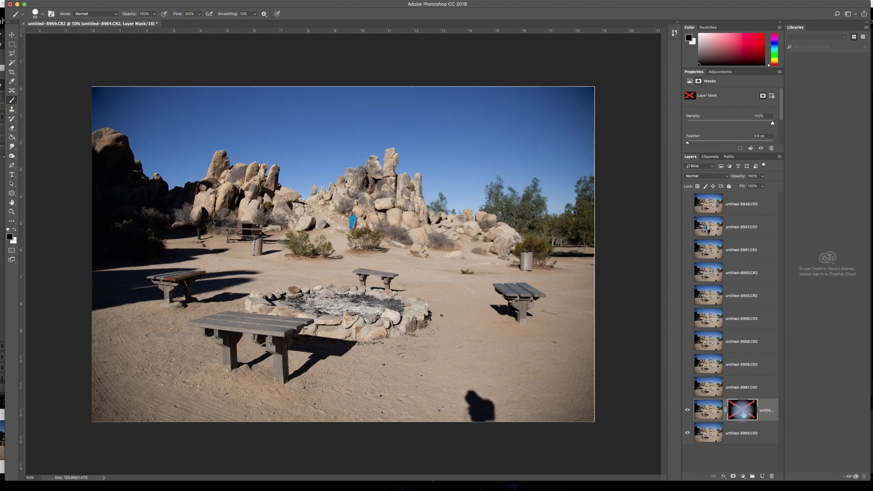
Re-enable the untitled-8964 mask and paint white over the blue-shirted man near the central bushes.
{"action": "left_click", "coordinate": [742, 412], "text": "shift"}
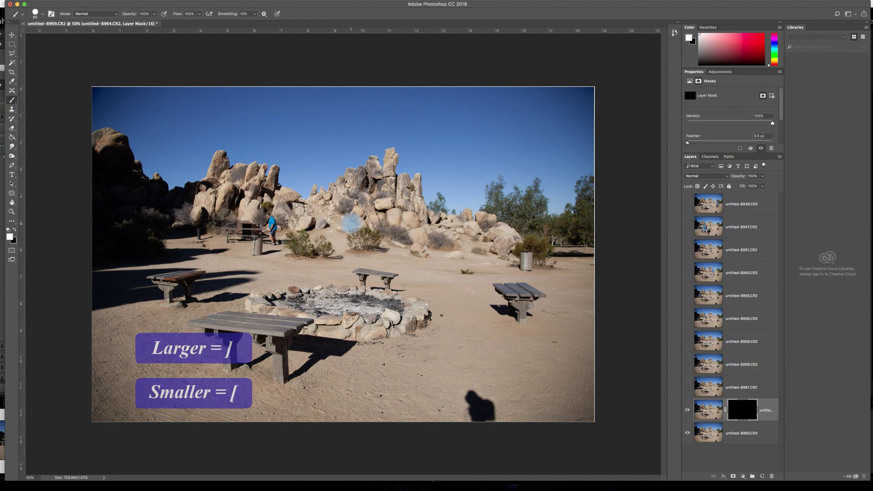
{"action": "mouse_move", "coordinate": [351, 223]}
{"action": "left_mouse_down"}
{"action": "mouse_move", "coordinate": [353, 244]}
{"action": "mouse_move", "coordinate": [350, 217]}
{"action": "mouse_move", "coordinate": [349, 234]}
{"action": "mouse_move", "coordinate": [357, 216]}
{"action": "mouse_move", "coordinate": [362, 236]}
{"action": "left_mouse_up"}
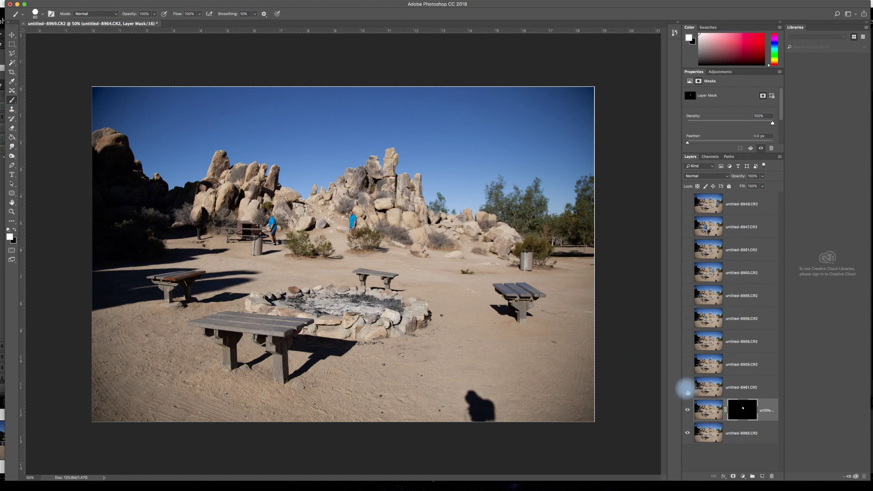
Black-mask untitled-8961, paint in the man right of centre, then show untitled-8959.
{"action": "left_click", "coordinate": [687, 389]}
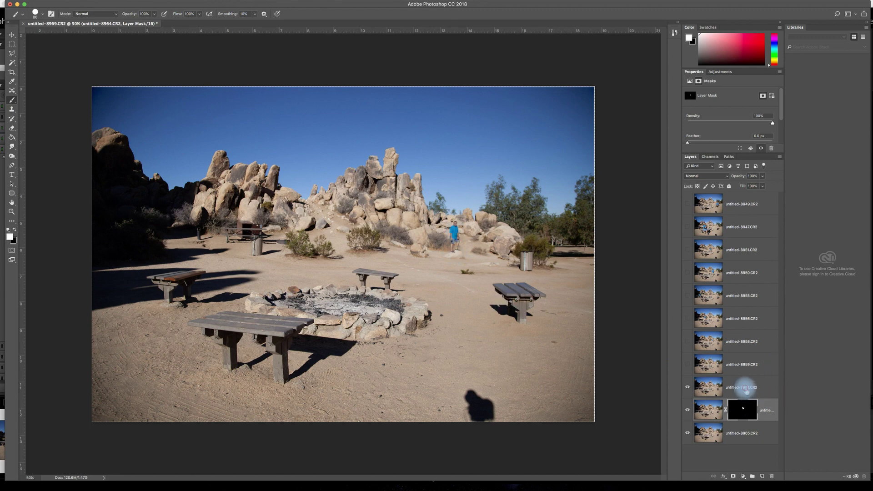
{"action": "left_click", "coordinate": [746, 390]}
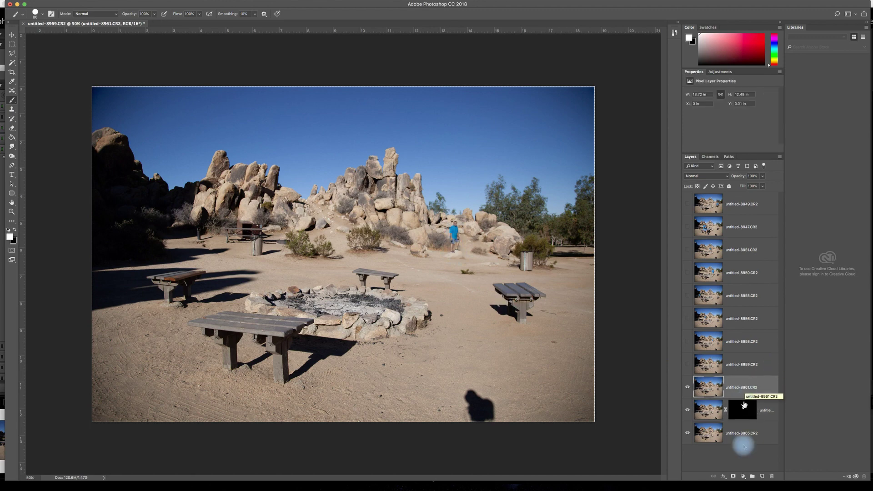
{"action": "left_click", "coordinate": [733, 476], "text": "alt"}
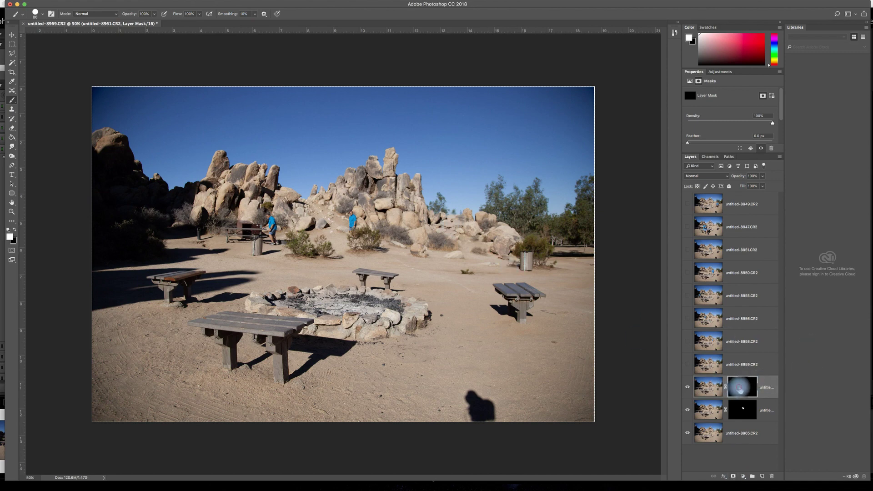
{"action": "left_click", "coordinate": [737, 390], "text": "shift"}
{"action": "left_click", "coordinate": [741, 389], "text": "shift"}
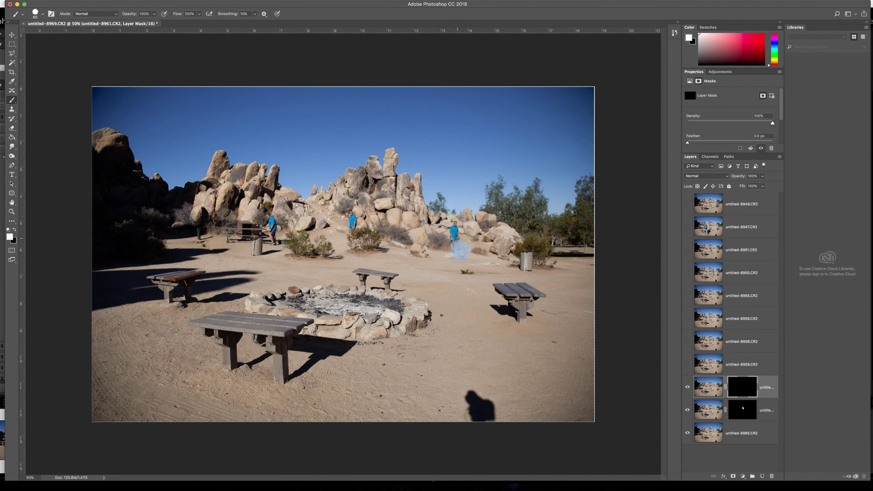
{"action": "mouse_move", "coordinate": [460, 250]}
{"action": "left_mouse_down"}
{"action": "mouse_move", "coordinate": [460, 211]}
{"action": "mouse_move", "coordinate": [460, 236]}
{"action": "left_mouse_up"}
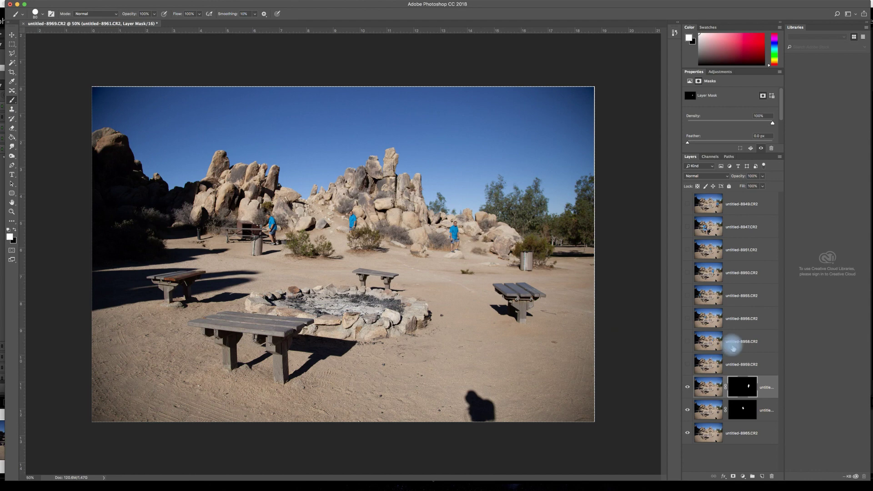
{"action": "left_click", "coordinate": [687, 364]}
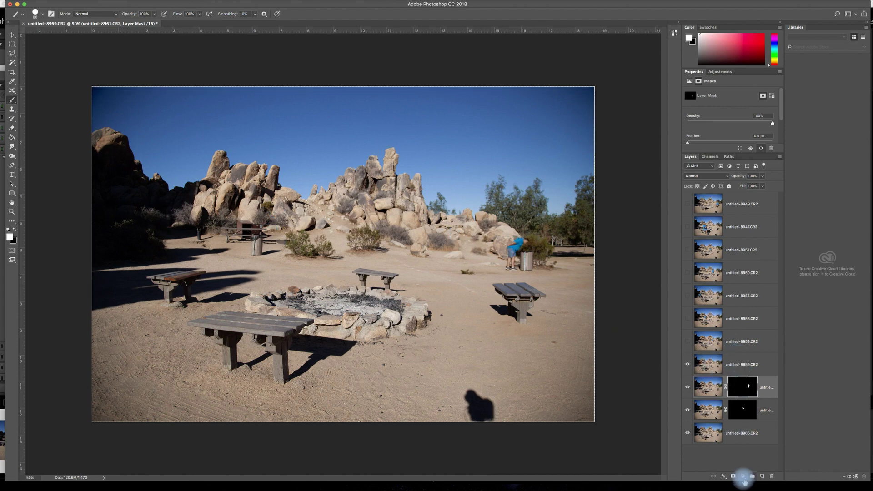
Undo the stray vector mask, black-mask untitled-8959, and paint in the man by the trash can.
{"action": "left_click", "coordinate": [734, 476]}
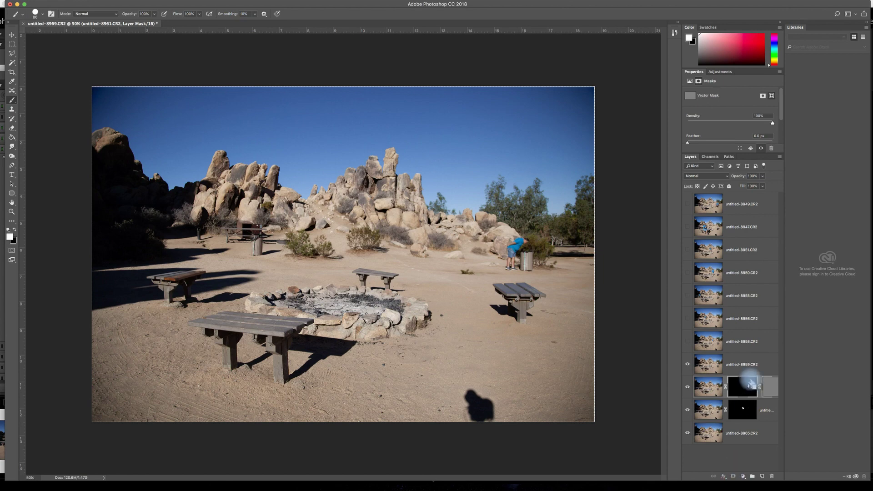
{"action": "key", "text": "ctrl+z"}
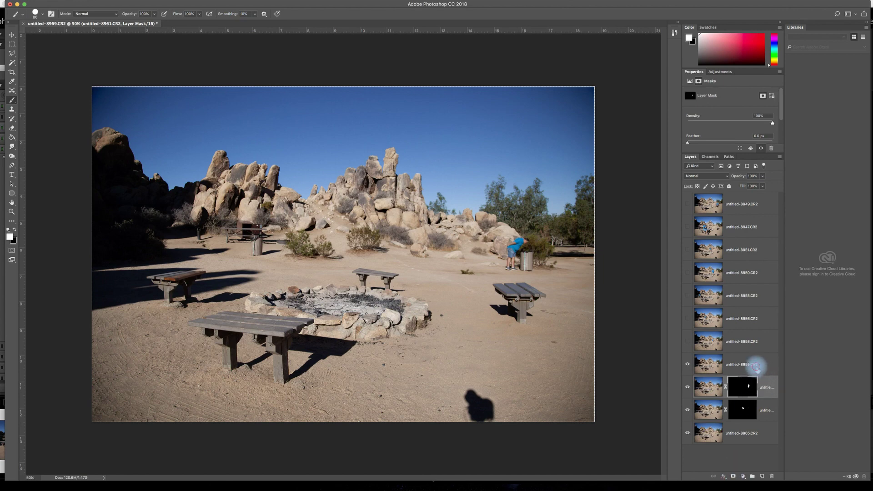
{"action": "left_click", "coordinate": [756, 366]}
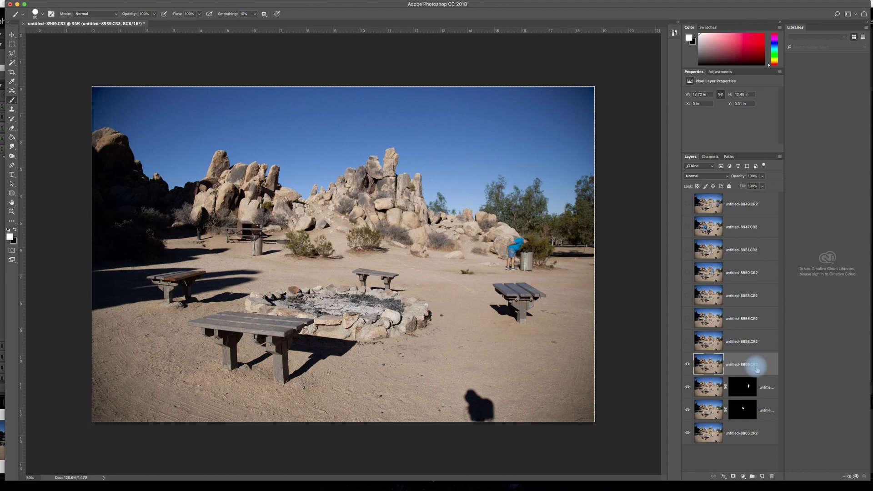
{"action": "left_click", "coordinate": [733, 475], "text": "alt"}
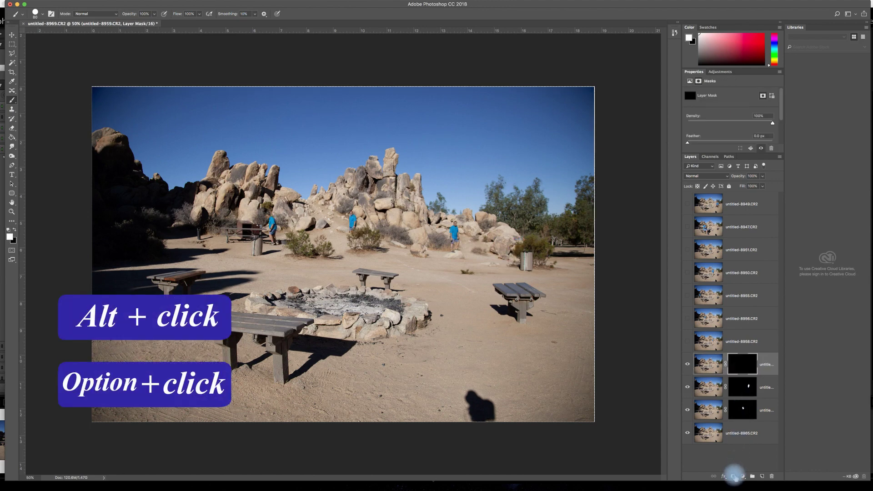
{"action": "mouse_move", "coordinate": [524, 243]}
{"action": "left_mouse_down"}
{"action": "mouse_move", "coordinate": [522, 252]}
{"action": "mouse_move", "coordinate": [527, 232]}
{"action": "mouse_move", "coordinate": [515, 243]}
{"action": "mouse_move", "coordinate": [516, 270]}
{"action": "left_mouse_up"}
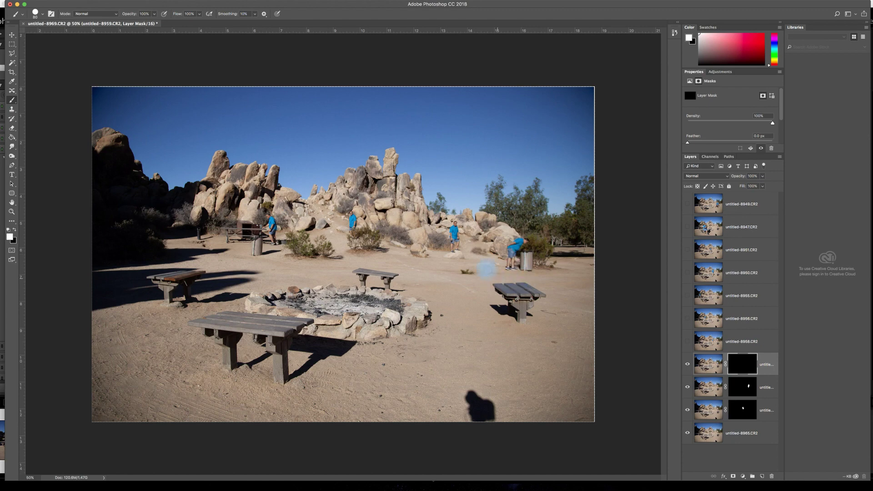
Compare untitled-8958, give it a black mask, and paint in the man standing mid-scene.
{"action": "left_click", "coordinate": [688, 342]}
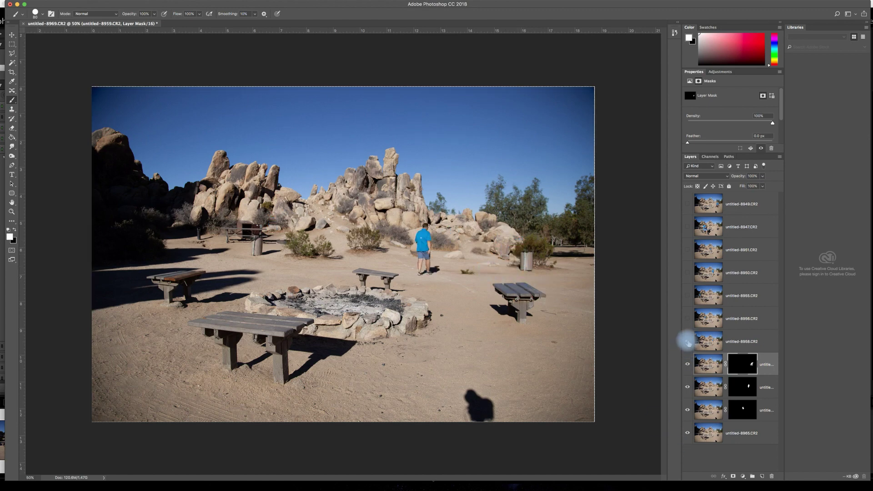
{"action": "left_click", "coordinate": [687, 342]}
{"action": "left_click", "coordinate": [687, 342]}
{"action": "left_click", "coordinate": [739, 341]}
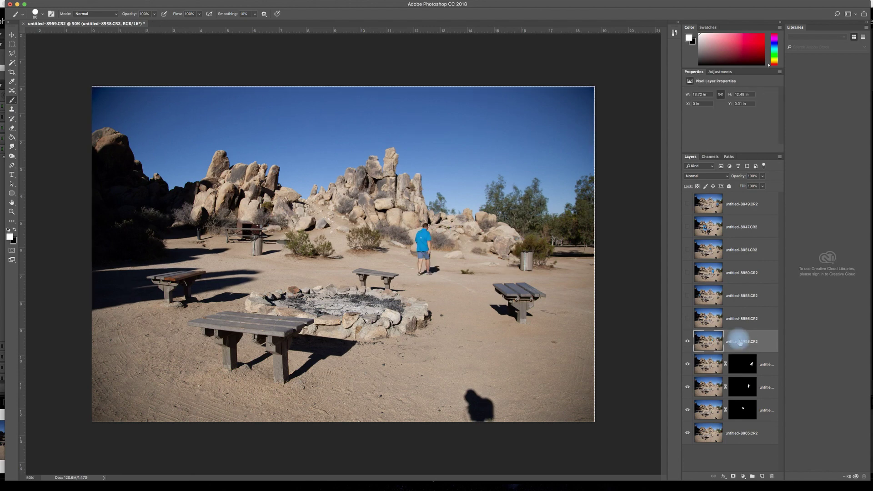
{"action": "left_click", "coordinate": [733, 476], "text": "alt"}
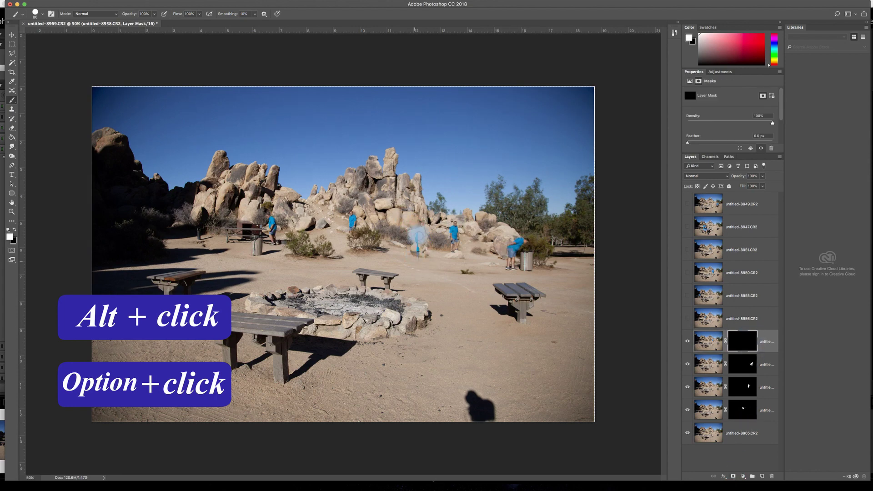
{"action": "left_click_drag", "start_coordinate": [435, 216], "coordinate": [436, 274]}
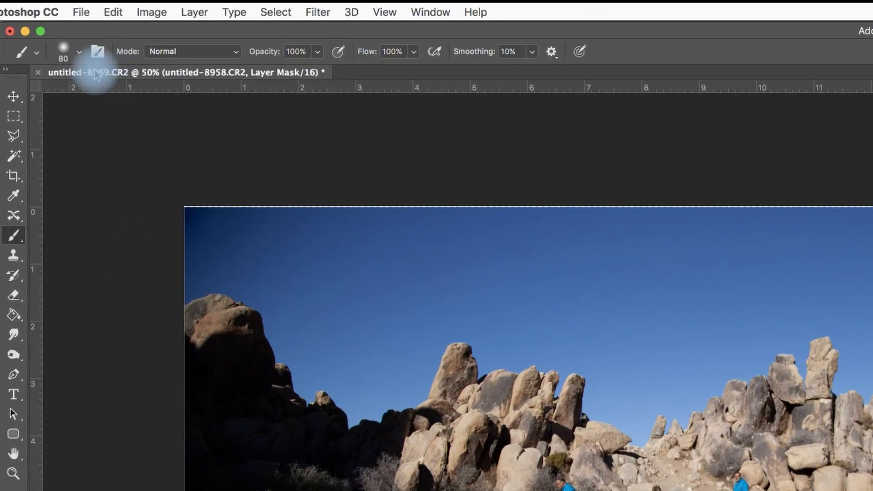
{"action": "left_click", "coordinate": [80, 56]}
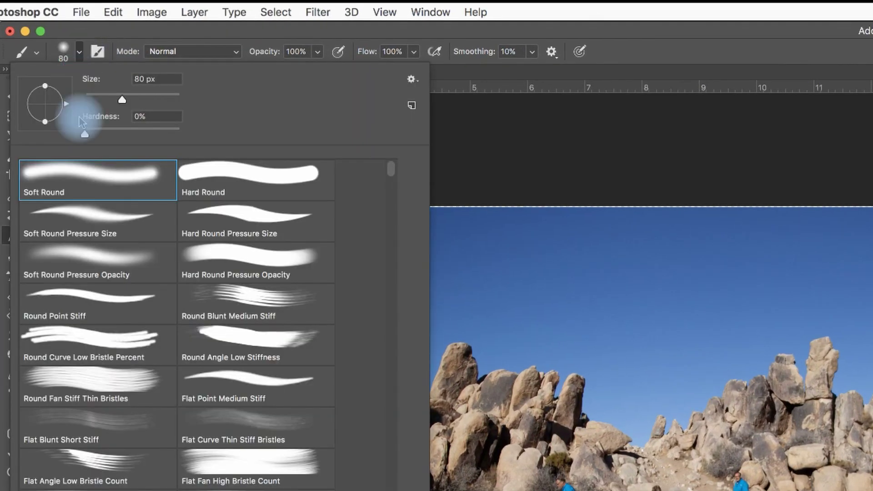
{"action": "left_click_drag", "start_coordinate": [85, 136], "coordinate": [185, 137]}
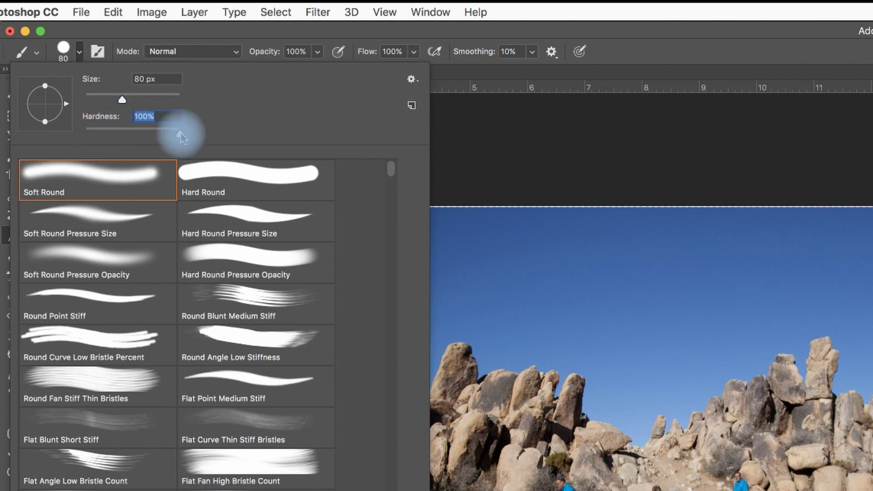
{"action": "left_click_drag", "start_coordinate": [181, 135], "coordinate": [85, 135]}
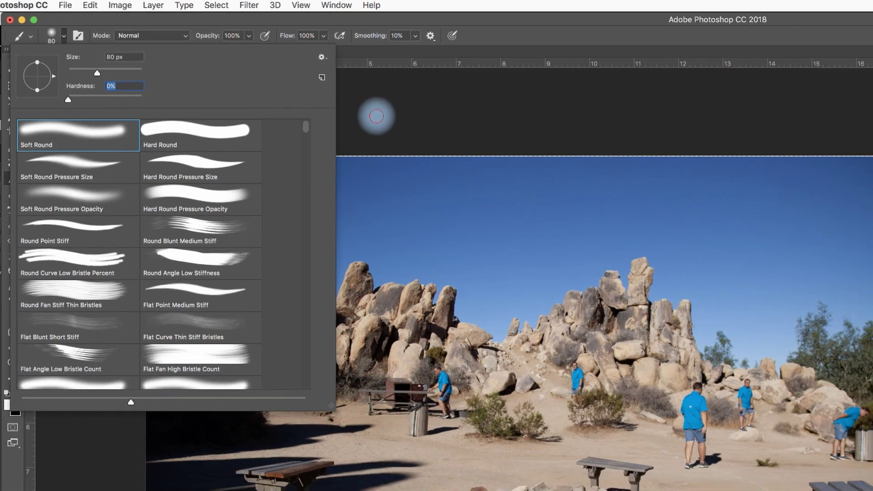
{"action": "left_click", "coordinate": [650, 406]}
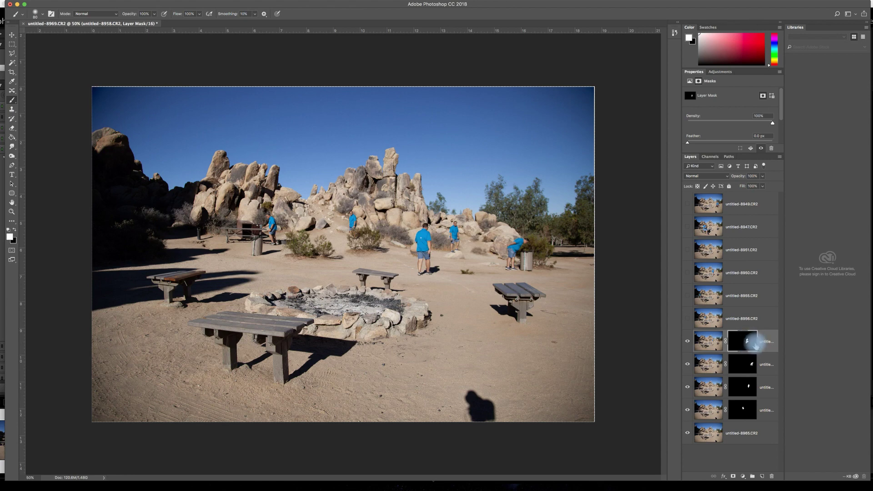
Toggle untitled-8956's visibility to compare the fire-pit man against the composite.
{"action": "left_click", "coordinate": [687, 320]}
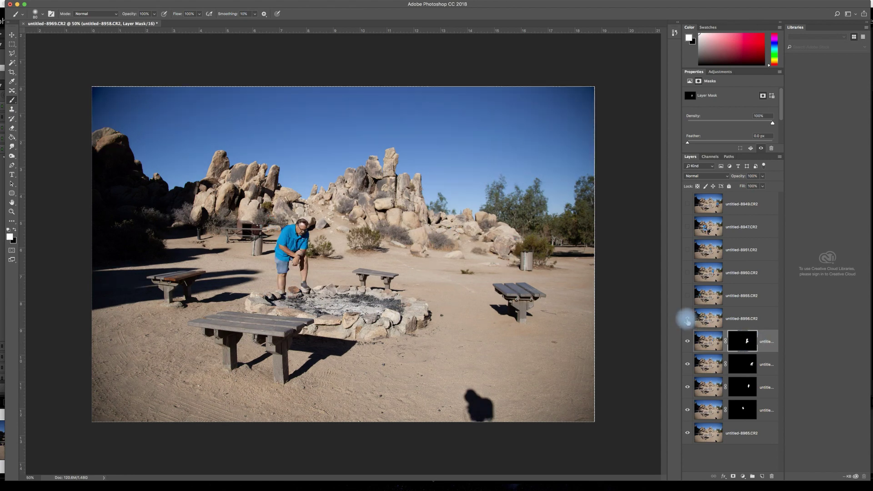
{"action": "left_click", "coordinate": [688, 321]}
{"action": "left_click", "coordinate": [687, 320]}
{"action": "left_click", "coordinate": [687, 321]}
{"action": "left_click", "coordinate": [688, 321]}
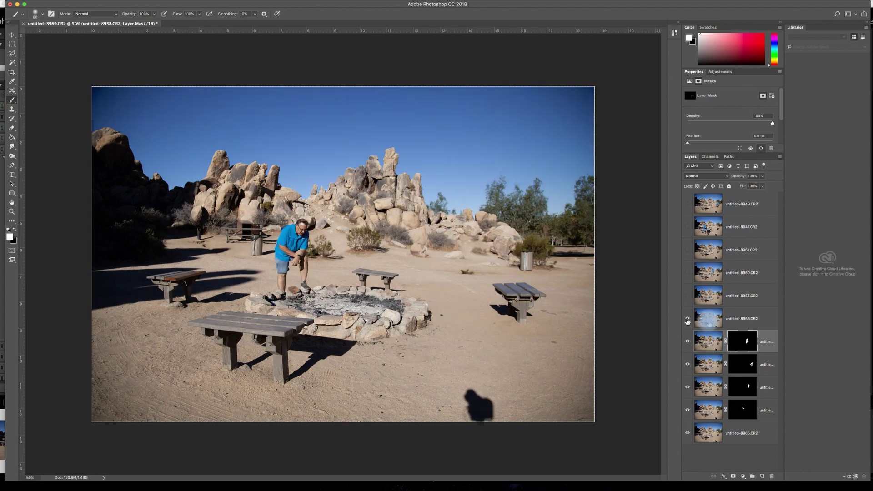
Black-mask untitled-8956 and paint in the crouching man with an enlarged brush.
{"action": "left_click", "coordinate": [739, 319]}
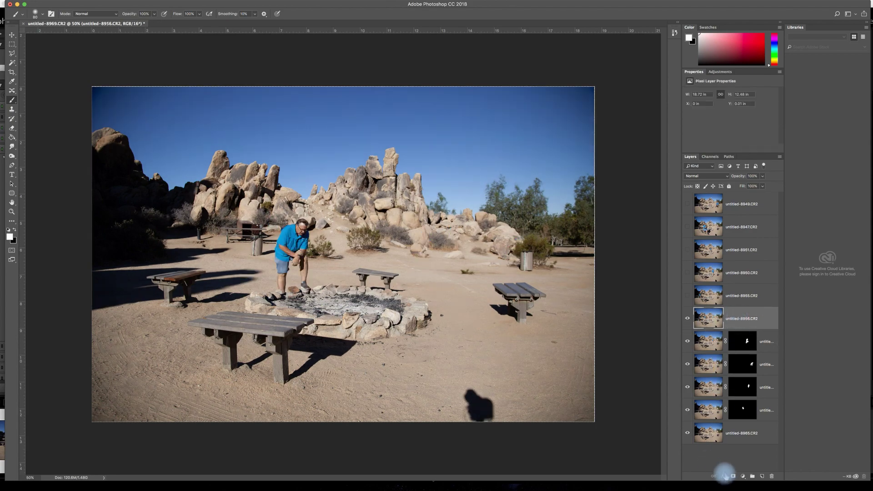
{"action": "left_click", "coordinate": [732, 476], "text": "alt"}
{"action": "key", "text": "bracketright"}
{"action": "mouse_move", "coordinate": [313, 225]}
{"action": "left_mouse_down"}
{"action": "mouse_move", "coordinate": [276, 278]}
{"action": "mouse_move", "coordinate": [295, 228]}
{"action": "mouse_move", "coordinate": [301, 267]}
{"action": "mouse_move", "coordinate": [277, 264]}
{"action": "mouse_move", "coordinate": [288, 295]}
{"action": "mouse_move", "coordinate": [317, 289]}
{"action": "mouse_move", "coordinate": [305, 248]}
{"action": "mouse_move", "coordinate": [278, 244]}
{"action": "left_mouse_up"}
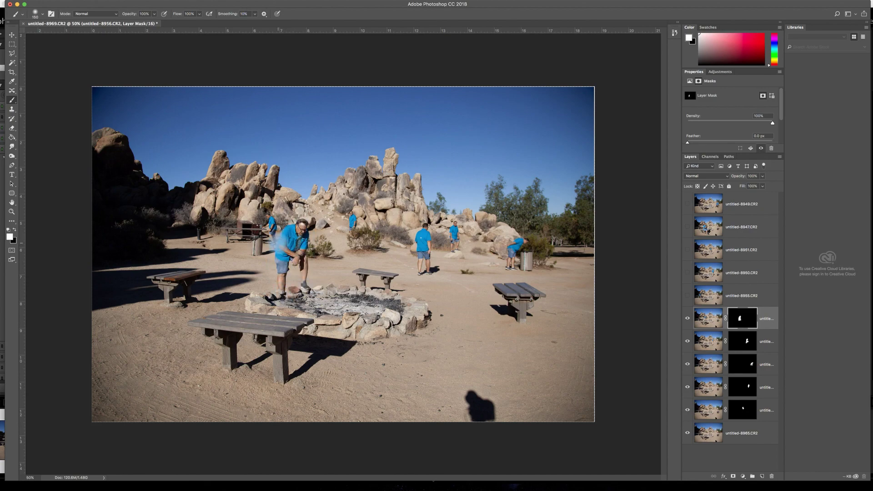
Zoom in on the man's shoulder and paint its ghosted edge, undoing a stray stroke.
{"action": "key", "text": "z"}
{"action": "left_click", "coordinate": [273, 244]}
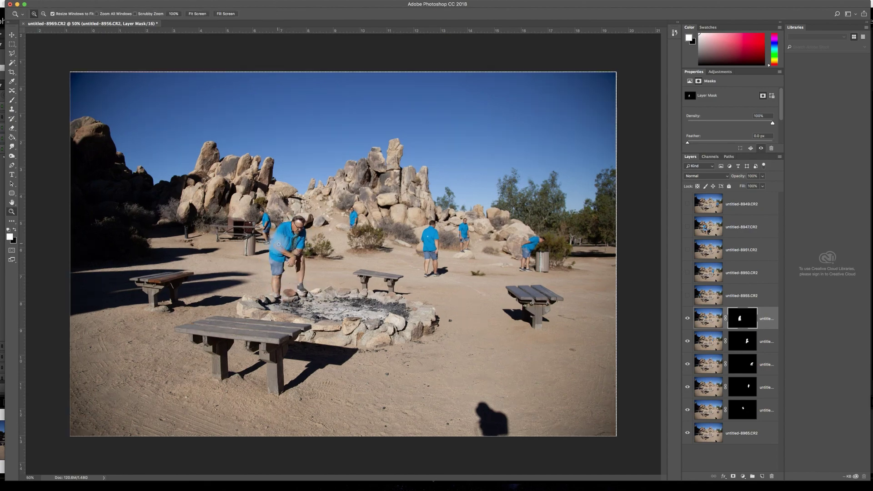
{"action": "left_click", "coordinate": [272, 245]}
{"action": "left_click", "coordinate": [273, 244]}
{"action": "left_click", "coordinate": [273, 245]}
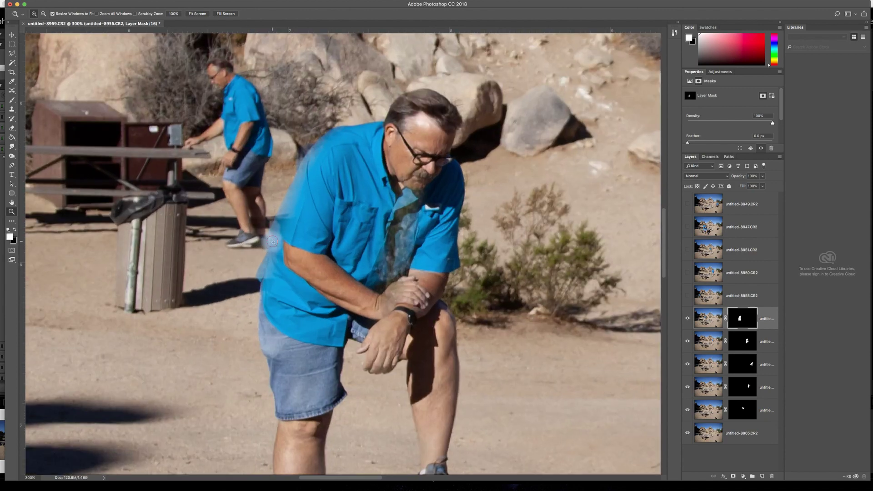
{"action": "left_click", "coordinate": [273, 244]}
{"action": "key", "text": "b"}
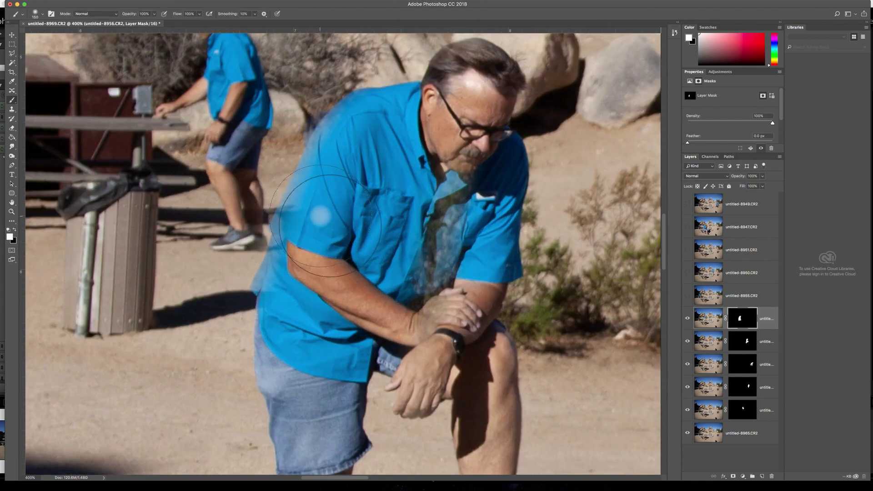
{"action": "key", "text": "bracketleft"}
{"action": "key", "text": "bracketleft"}
{"action": "key", "text": "bracketleft"}
{"action": "key", "text": "bracketleft"}
{"action": "key", "text": "bracketleft"}
{"action": "key", "text": "bracketleft"}
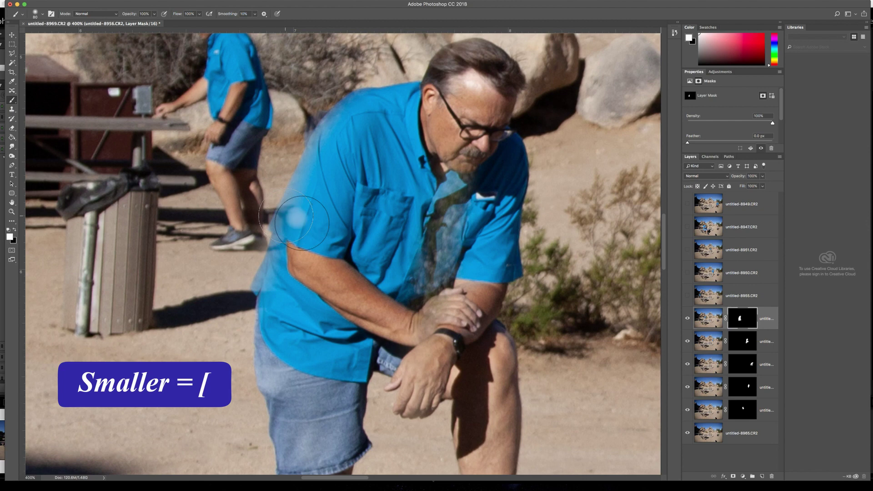
{"action": "mouse_move", "coordinate": [310, 171]}
{"action": "left_mouse_down"}
{"action": "mouse_move", "coordinate": [319, 127]}
{"action": "mouse_move", "coordinate": [243, 294]}
{"action": "mouse_move", "coordinate": [260, 371]}
{"action": "mouse_move", "coordinate": [256, 292]}
{"action": "mouse_move", "coordinate": [272, 268]}
{"action": "mouse_move", "coordinate": [269, 221]}
{"action": "mouse_move", "coordinate": [272, 235]}
{"action": "mouse_move", "coordinate": [275, 228]}
{"action": "mouse_move", "coordinate": [275, 204]}
{"action": "mouse_move", "coordinate": [255, 249]}
{"action": "mouse_move", "coordinate": [263, 208]}
{"action": "mouse_move", "coordinate": [252, 235]}
{"action": "mouse_move", "coordinate": [244, 196]}
{"action": "mouse_move", "coordinate": [259, 172]}
{"action": "mouse_move", "coordinate": [243, 217]}
{"action": "left_mouse_up"}
{"action": "key", "text": "super+z"}
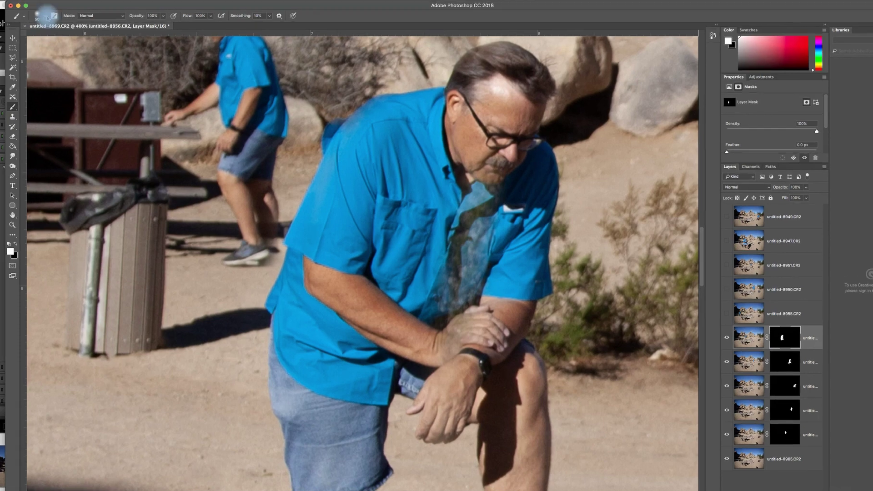
Set brush hardness to 100%, shrink the brush, and switch to painting black.
{"action": "left_click", "coordinate": [42, 15]}
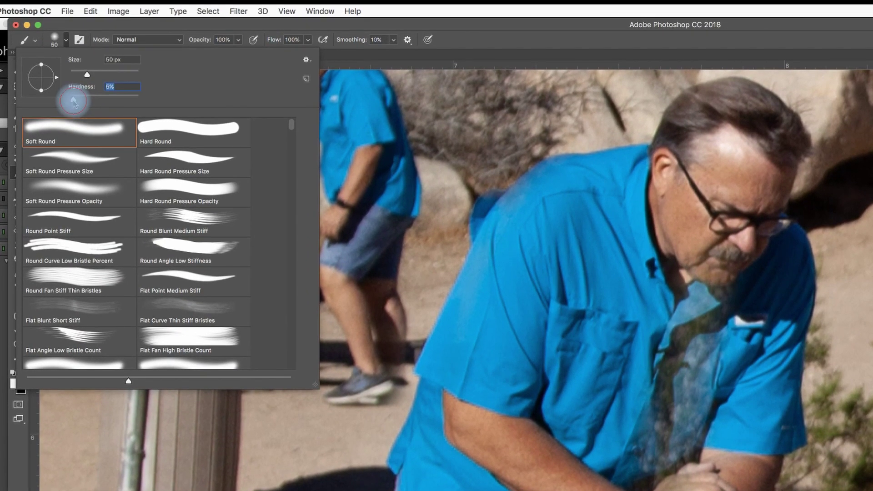
{"action": "left_click_drag", "start_coordinate": [75, 98], "coordinate": [146, 97]}
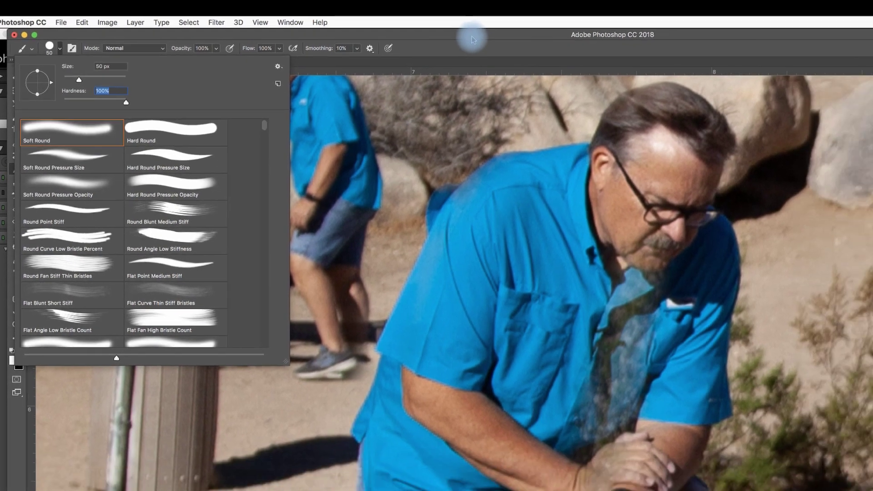
{"action": "key", "text": "Return"}
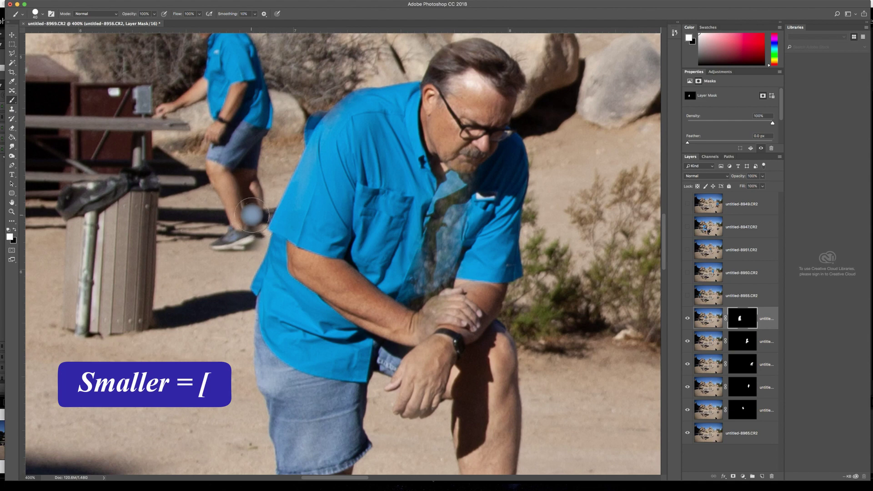
{"action": "key", "text": "bracketleft"}
{"action": "key", "text": "bracketleft"}
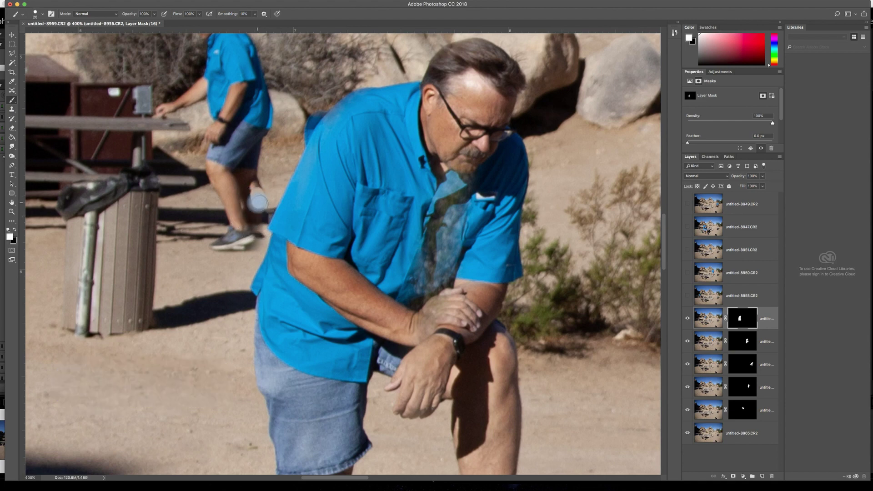
{"action": "key", "text": "x"}
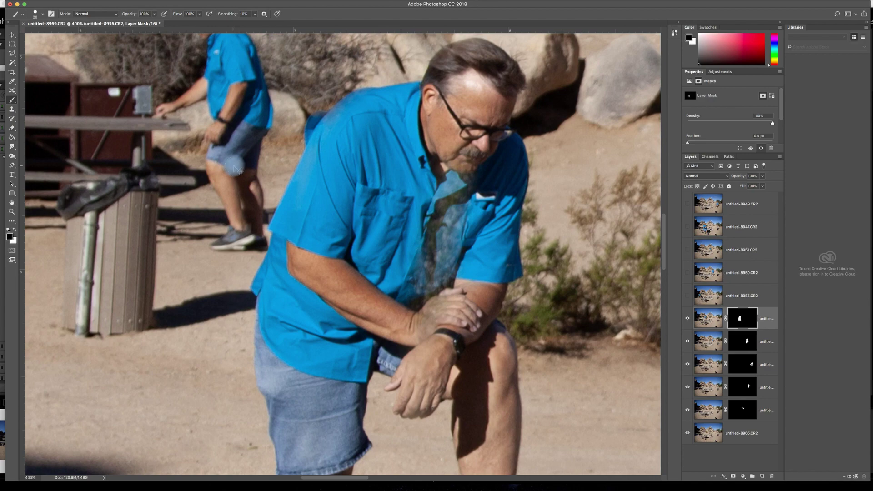
{"action": "key", "text": "super+0"}
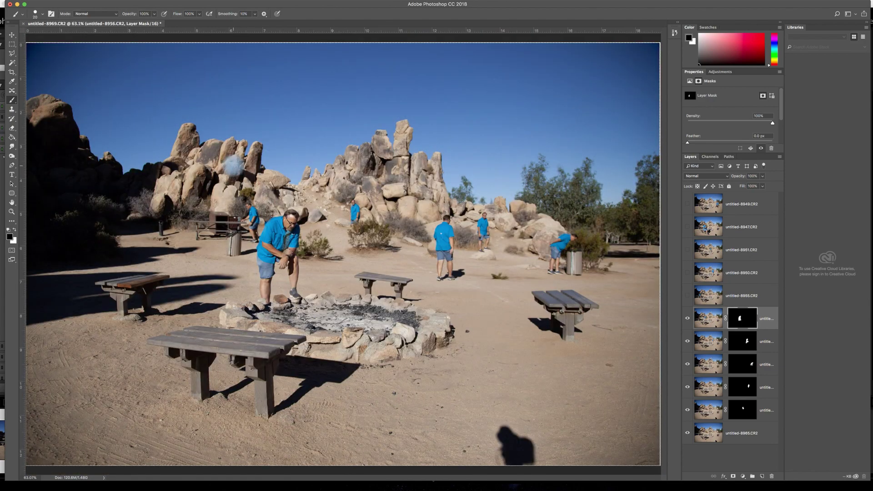
Black-mask untitled-8955 and paint in the man seated on the left bench.
{"action": "left_click", "coordinate": [687, 296]}
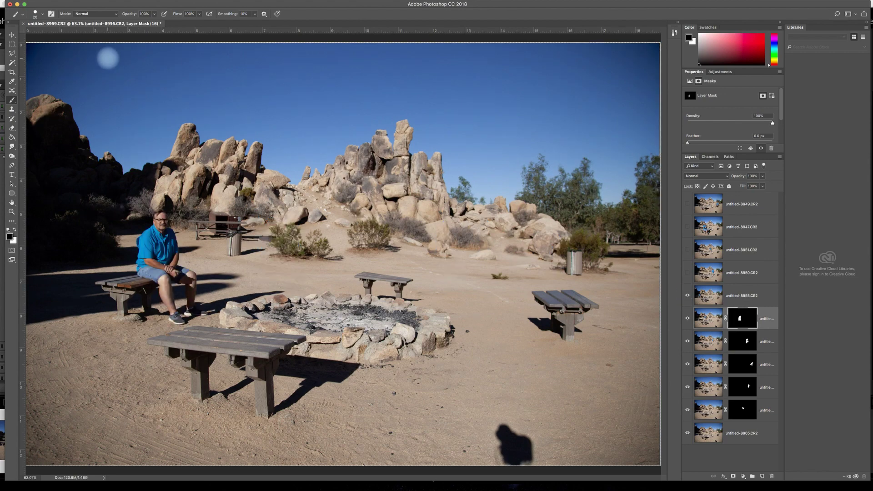
{"action": "left_click", "coordinate": [36, 12]}
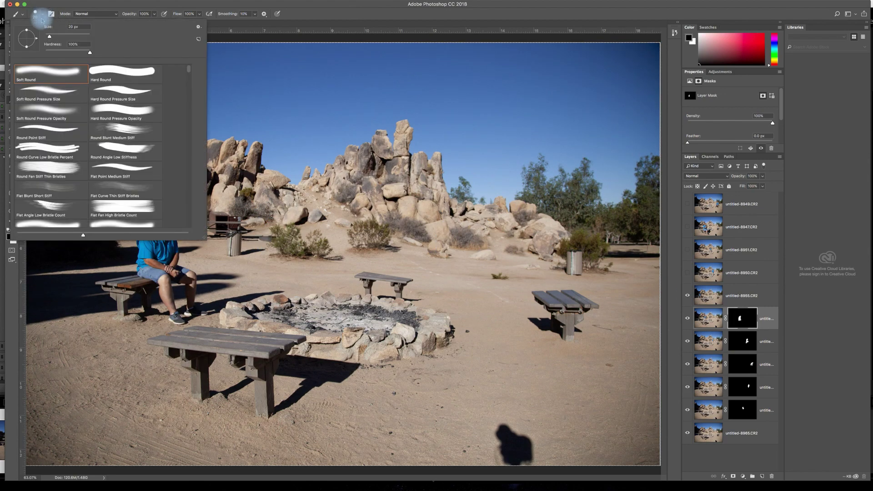
{"action": "left_click", "coordinate": [688, 295]}
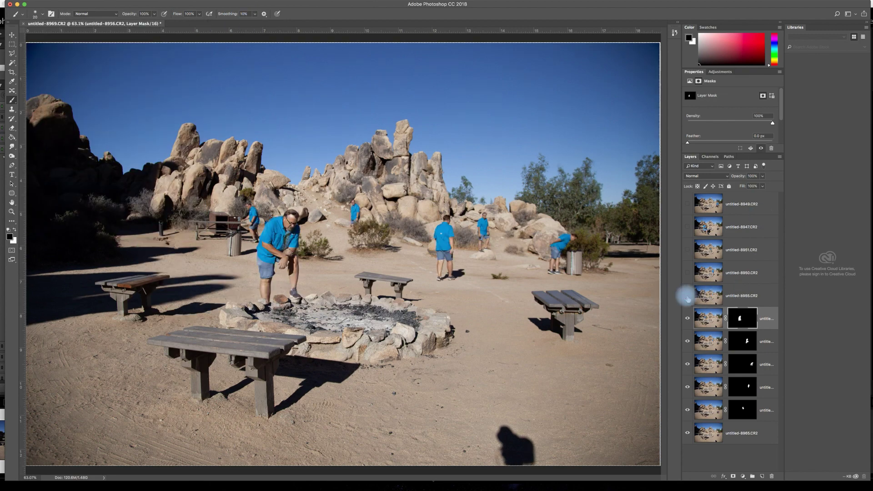
{"action": "left_click", "coordinate": [688, 295]}
{"action": "left_click", "coordinate": [752, 296]}
{"action": "left_click", "coordinate": [733, 476], "text": "alt"}
{"action": "key", "text": "x"}
{"action": "mouse_move", "coordinate": [159, 278]}
{"action": "left_mouse_down"}
{"action": "mouse_move", "coordinate": [182, 255]}
{"action": "mouse_move", "coordinate": [241, 282]}
{"action": "left_mouse_up"}
{"action": "scroll", "coordinate": [258, 297], "scroll_direction": "up", "scroll_amount": 5}
{"action": "key", "text": "bracketleft"}
{"action": "key", "text": "bracketleft"}
{"action": "key", "text": "bracketleft"}
{"action": "key", "text": "bracketleft"}
{"action": "key", "text": "bracketleft"}
{"action": "key", "text": "bracketleft"}
{"action": "key", "text": "bracketleft"}
{"action": "key", "text": "bracketleft"}
{"action": "key", "text": "bracketleft"}
{"action": "key", "text": "bracketleft"}
{"action": "key", "text": "bracketleft"}
{"action": "key", "text": "bracketleft"}
{"action": "key", "text": "bracketleft"}
{"action": "key", "text": "bracketleft"}
{"action": "key", "text": "bracketleft"}
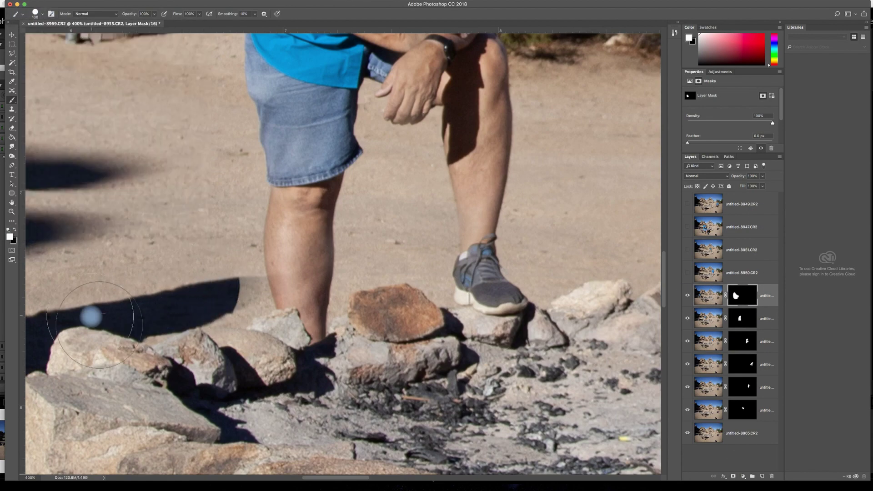
{"action": "key", "text": "x"}
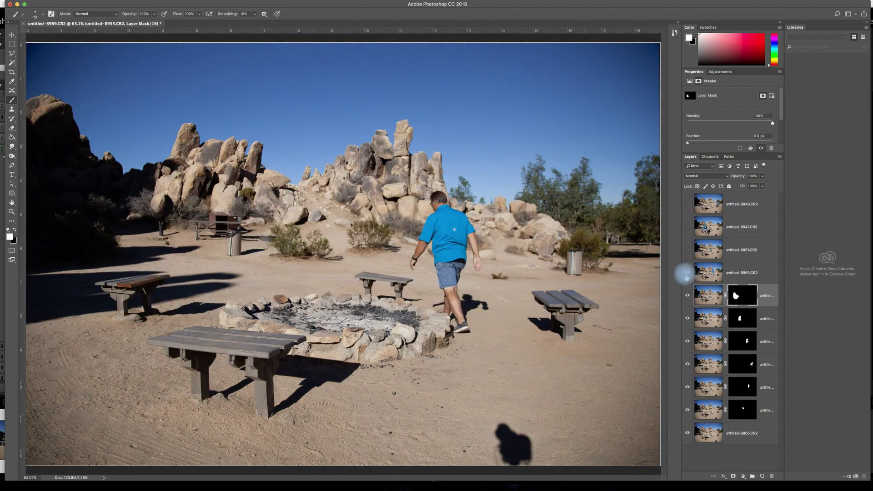
Mask untitled-8951 and untitled-8949, painting in the men on the middle and right benches.
{"action": "left_click", "coordinate": [687, 250]}
{"action": "left_click", "coordinate": [35, 14]}
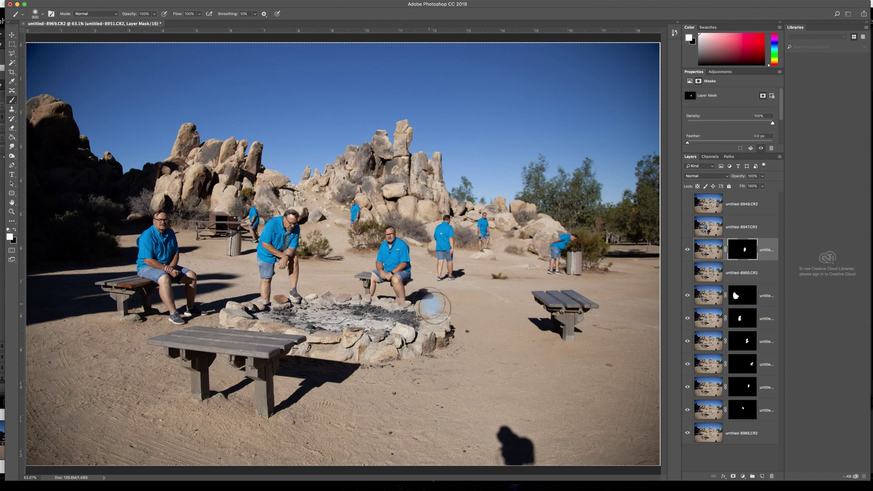
{"action": "left_click", "coordinate": [749, 207]}
{"action": "key", "text": "ctrl+alt+m"}
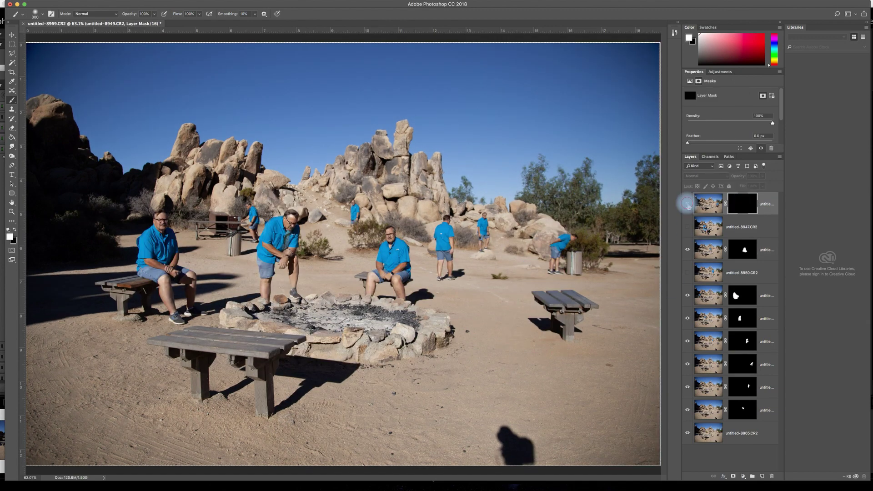
{"action": "left_click", "coordinate": [688, 203]}
{"action": "mouse_move", "coordinate": [546, 219]}
{"action": "left_mouse_down"}
{"action": "mouse_move", "coordinate": [564, 264]}
{"action": "mouse_move", "coordinate": [568, 332]}
{"action": "left_mouse_up"}
{"action": "mouse_move", "coordinate": [551, 291]}
{"action": "left_mouse_down"}
{"action": "mouse_move", "coordinate": [521, 308]}
{"action": "mouse_move", "coordinate": [544, 206]}
{"action": "mouse_move", "coordinate": [590, 243]}
{"action": "mouse_move", "coordinate": [571, 321]}
{"action": "mouse_move", "coordinate": [524, 341]}
{"action": "mouse_move", "coordinate": [561, 272]}
{"action": "left_mouse_up"}
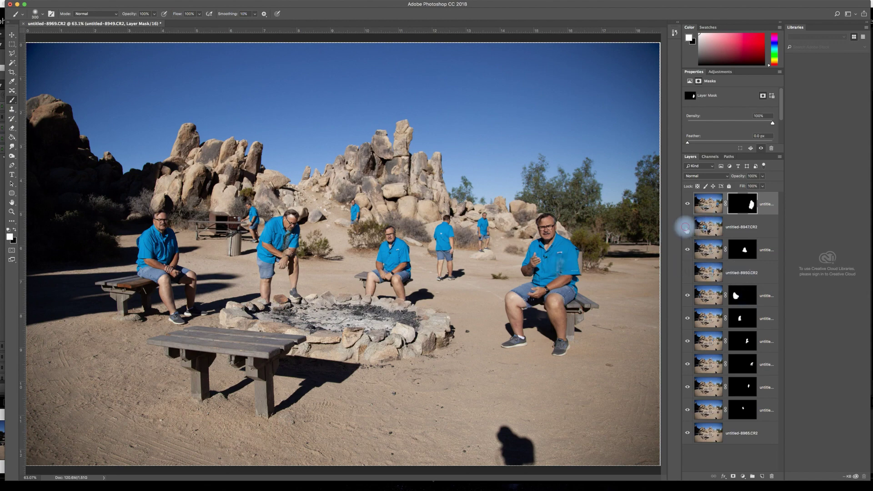
{"action": "left_click", "coordinate": [687, 227]}
{"action": "left_click", "coordinate": [687, 227]}
{"action": "left_click", "coordinate": [687, 227]}
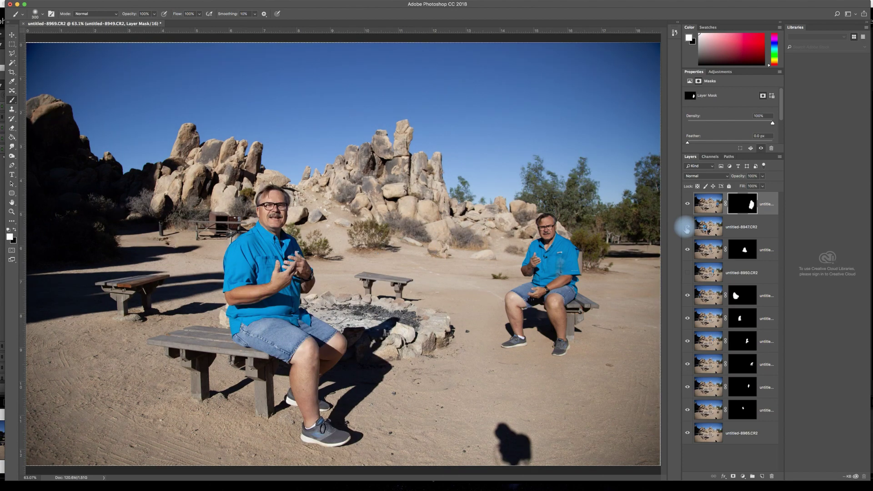
{"action": "left_click", "coordinate": [687, 227]}
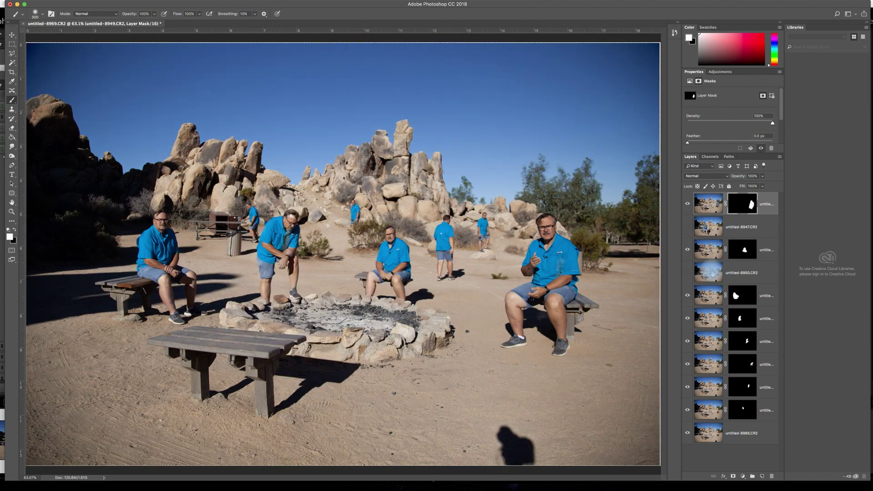
{"action": "left_click", "coordinate": [687, 272]}
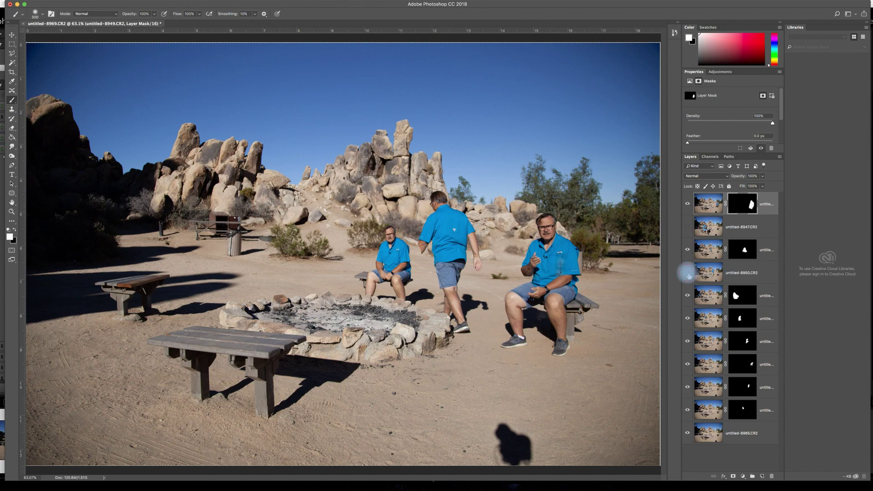
{"action": "left_click", "coordinate": [687, 273]}
{"action": "left_click", "coordinate": [687, 273]}
{"action": "left_click", "coordinate": [687, 273]}
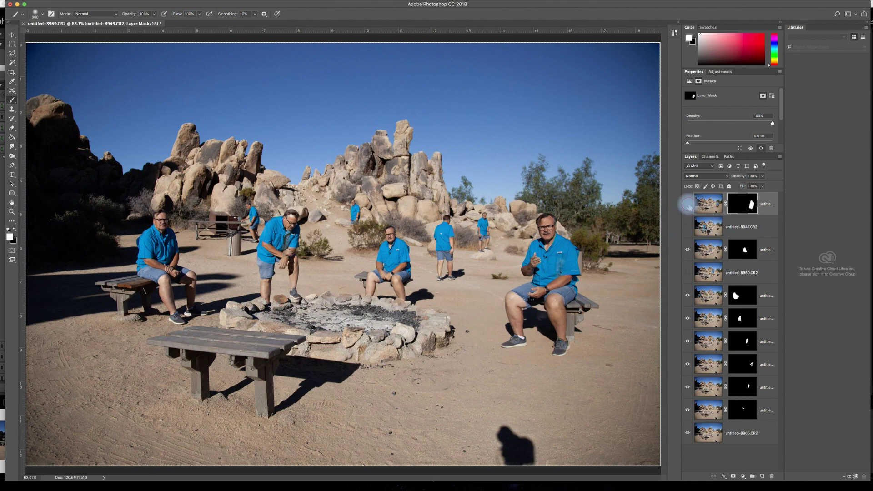
{"action": "left_click", "coordinate": [688, 205]}
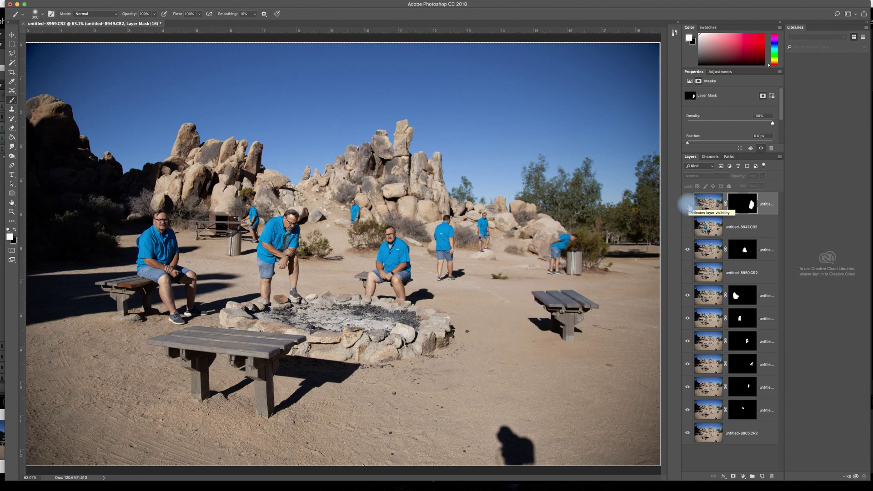
{"action": "left_click", "coordinate": [688, 205]}
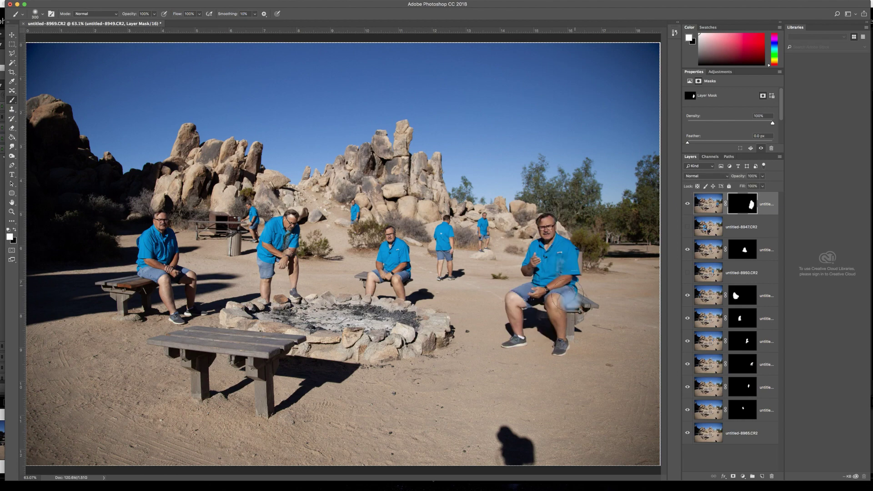
{"action": "left_click", "coordinate": [688, 205]}
{"action": "left_click", "coordinate": [688, 205]}
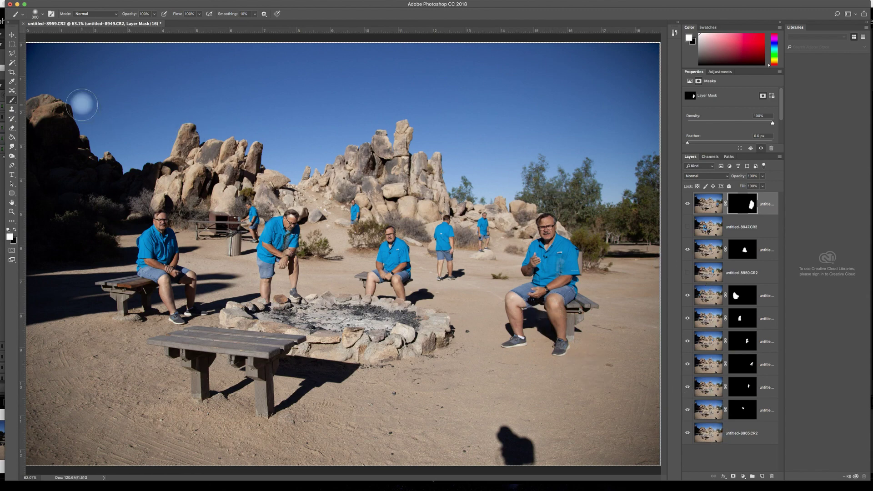
Crop inward from the top-left corner, bottom-right corner and top edge, and commit.
{"action": "left_click", "coordinate": [12, 72]}
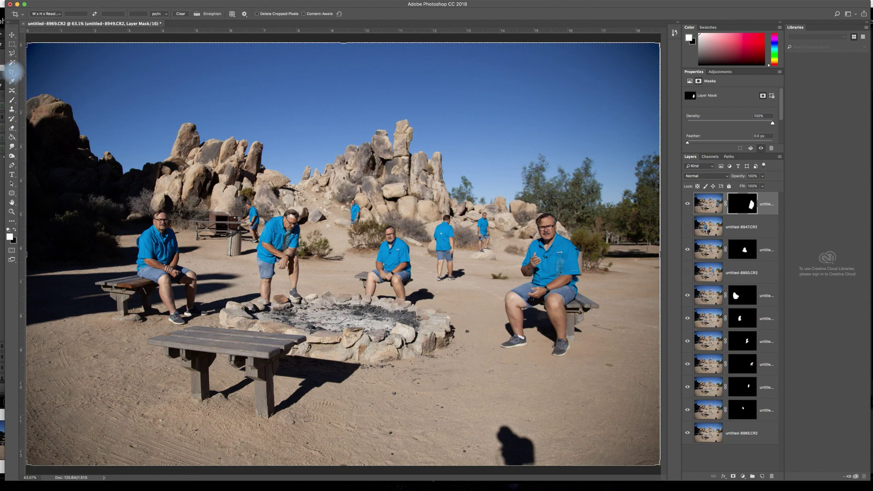
{"action": "left_click_drag", "start_coordinate": [28, 43], "coordinate": [29, 46]}
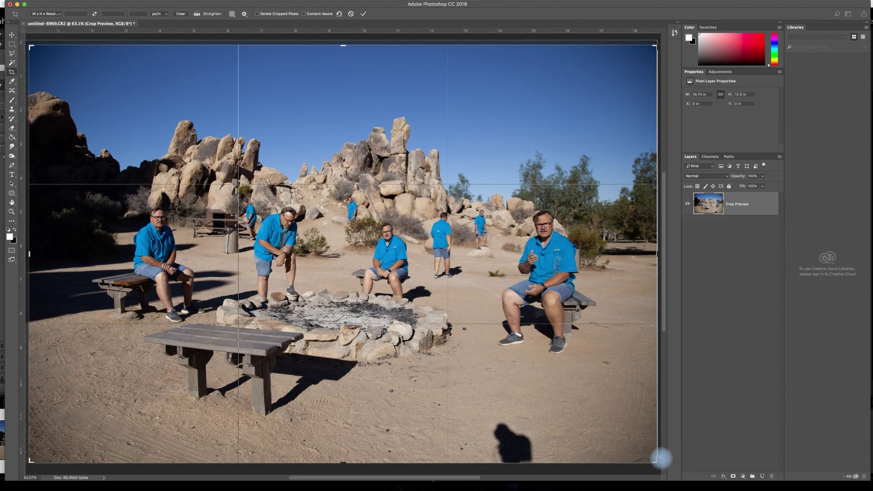
{"action": "left_click_drag", "start_coordinate": [655, 461], "coordinate": [657, 434]}
{"action": "key", "text": "super+r"}
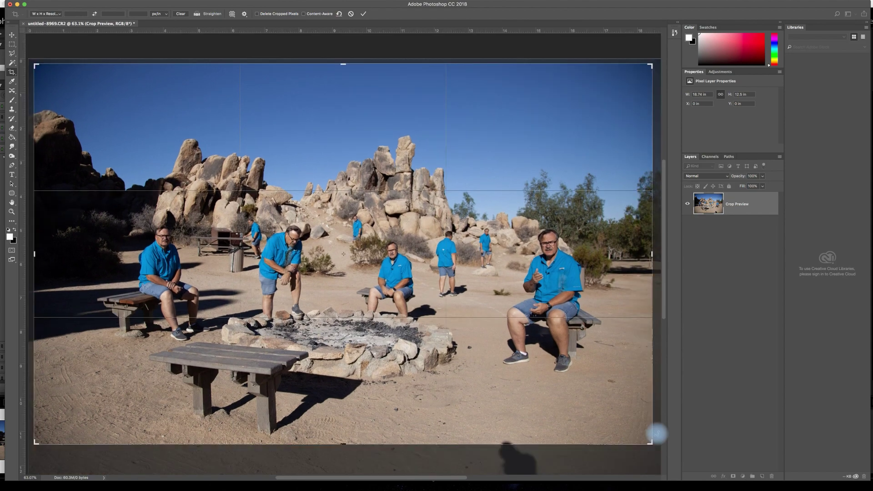
{"action": "left_click_drag", "start_coordinate": [294, 63], "coordinate": [293, 68]}
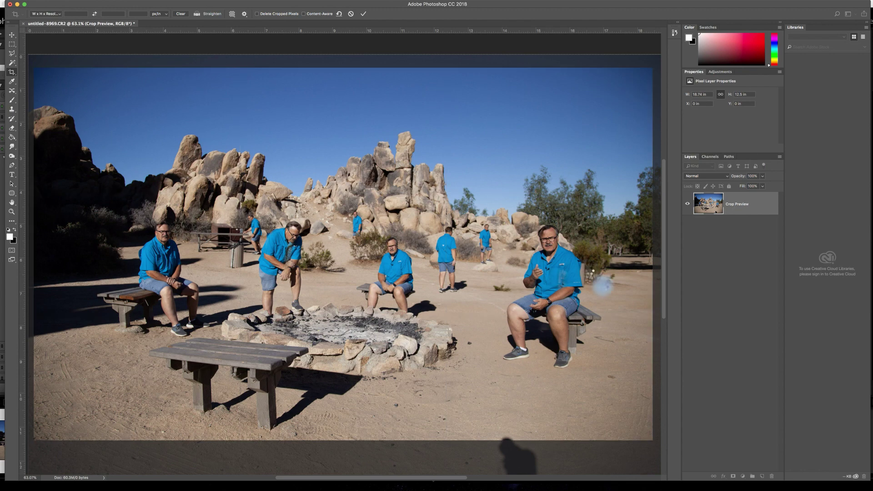
{"action": "key", "text": "Return"}
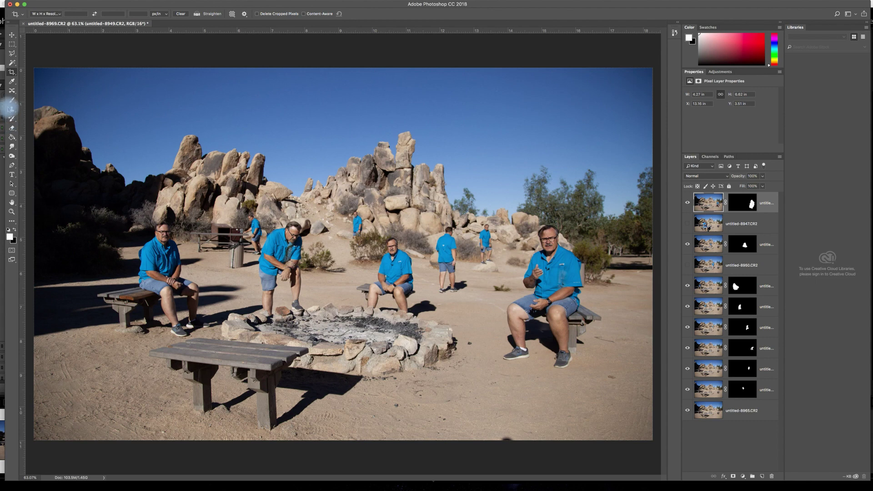
Set Clone Stamp to sample All Layers, add a new layer, and clone over the bottom shadow.
{"action": "left_click", "coordinate": [12, 110]}
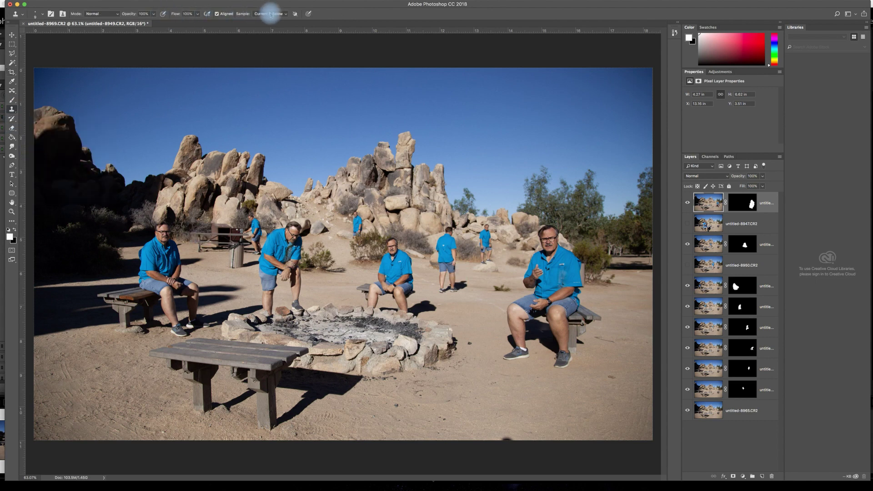
{"action": "left_click", "coordinate": [281, 14]}
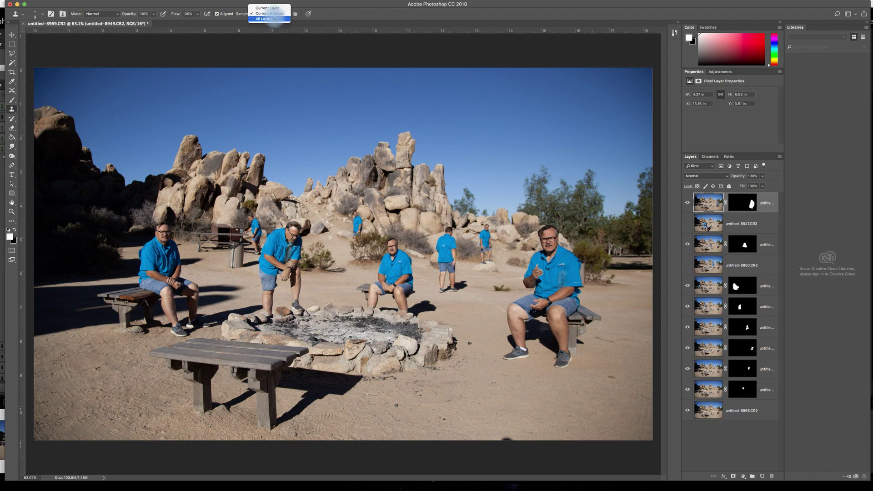
{"action": "left_click", "coordinate": [263, 18]}
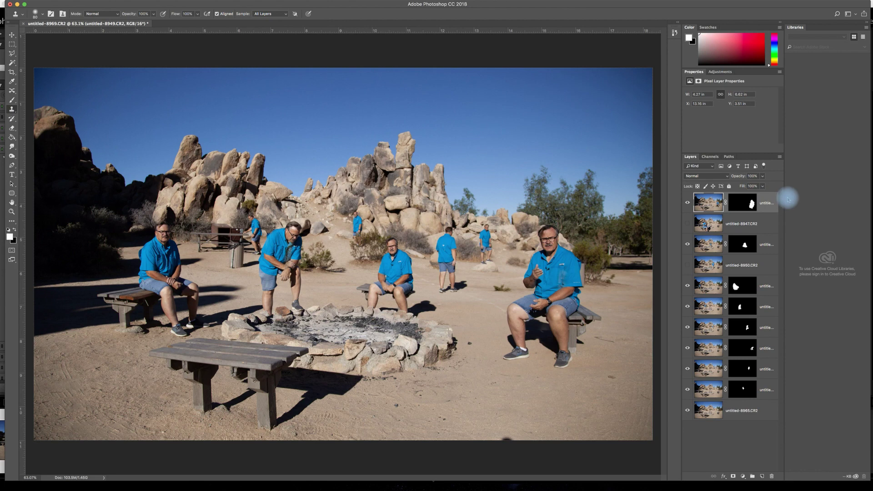
{"action": "left_click", "coordinate": [762, 477]}
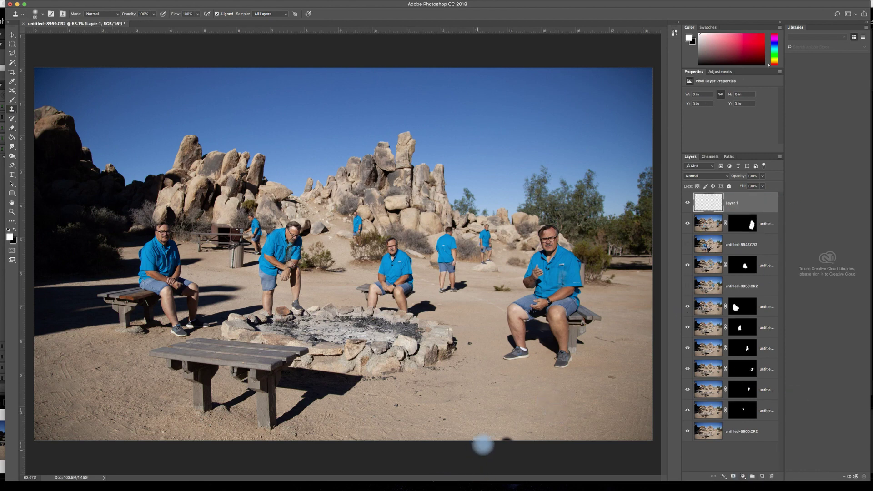
{"action": "left_click_drag", "start_coordinate": [498, 437], "coordinate": [516, 436]}
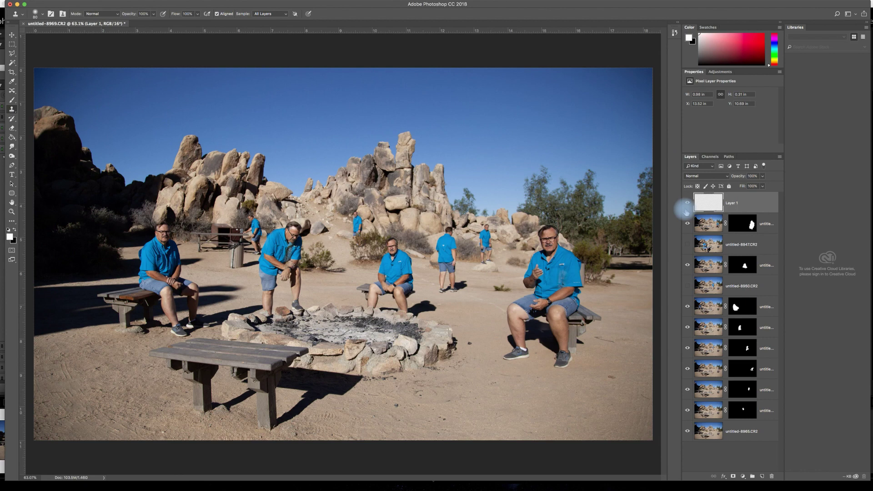
{"action": "left_click", "coordinate": [688, 224]}
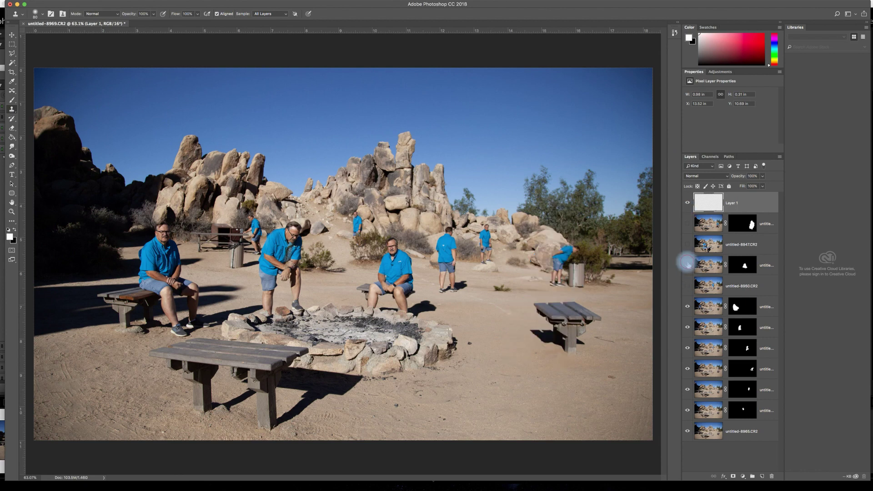
{"action": "left_click", "coordinate": [687, 306]}
{"action": "left_click", "coordinate": [688, 328]}
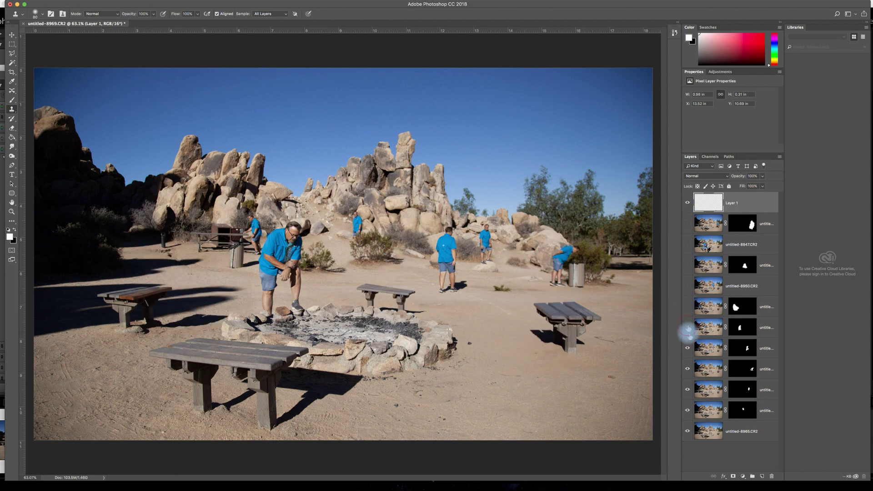
{"action": "left_click", "coordinate": [688, 348]}
{"action": "left_click", "coordinate": [687, 368]}
{"action": "left_click", "coordinate": [687, 389]}
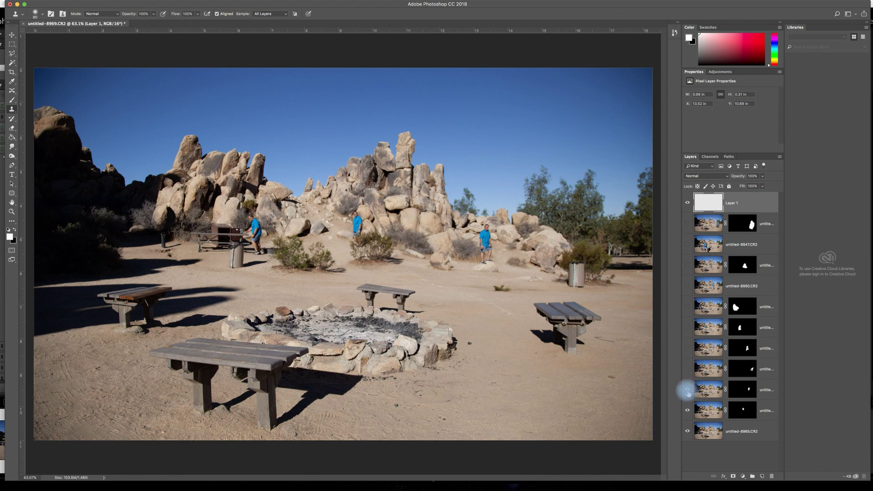
{"action": "left_click", "coordinate": [687, 411]}
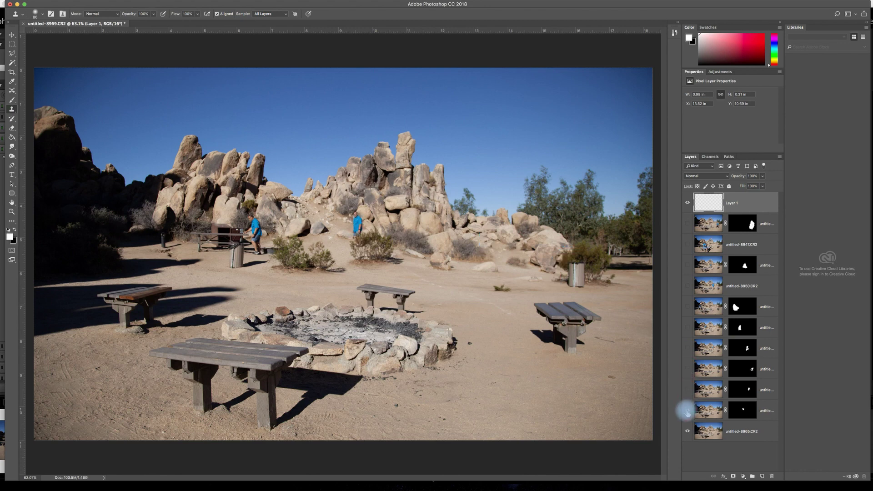
{"action": "left_click", "coordinate": [688, 410]}
{"action": "left_click", "coordinate": [12, 35]}
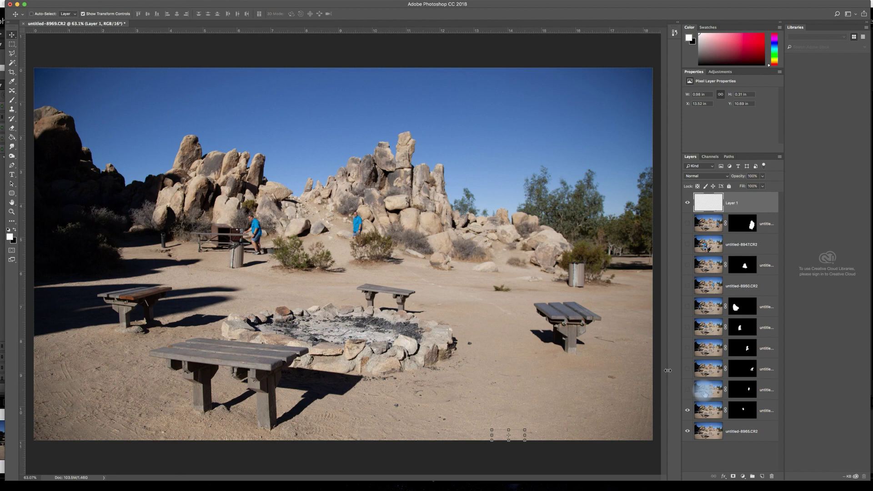
{"action": "left_click", "coordinate": [688, 389]}
{"action": "left_click", "coordinate": [687, 369]}
{"action": "left_click", "coordinate": [688, 348]}
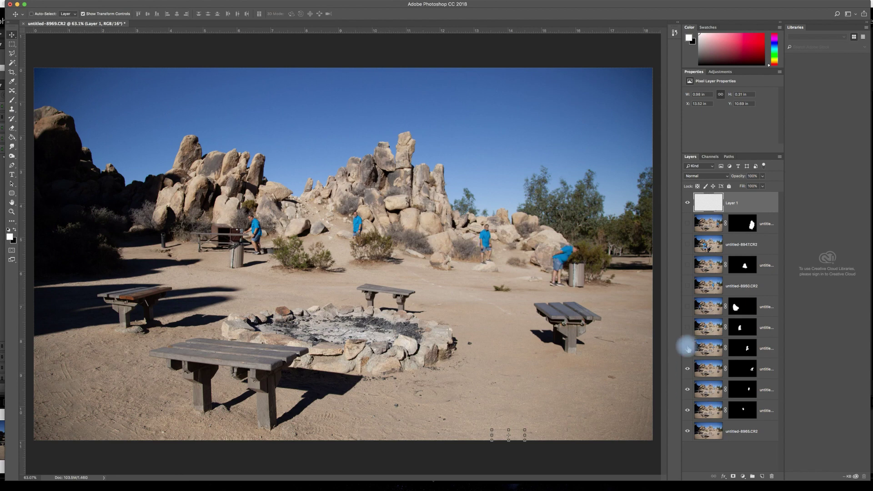
{"action": "left_click", "coordinate": [688, 327]}
{"action": "left_click", "coordinate": [688, 306]}
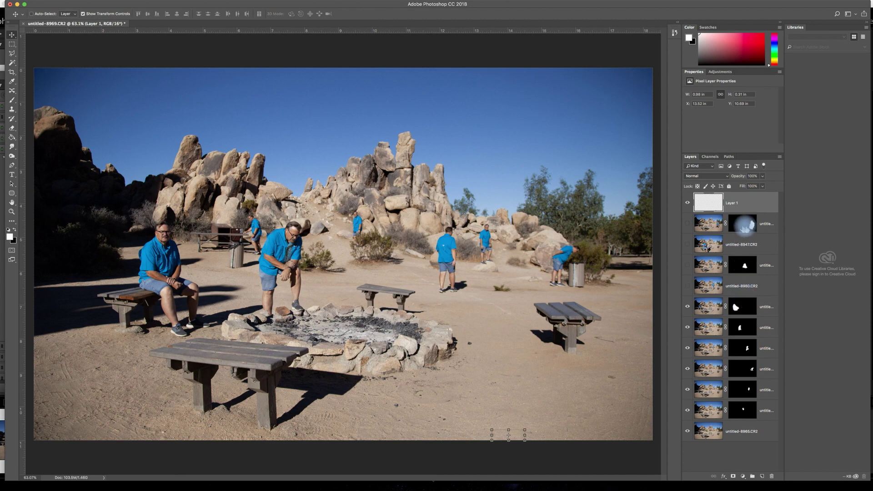
{"action": "left_click", "coordinate": [687, 264]}
{"action": "left_click", "coordinate": [688, 223]}
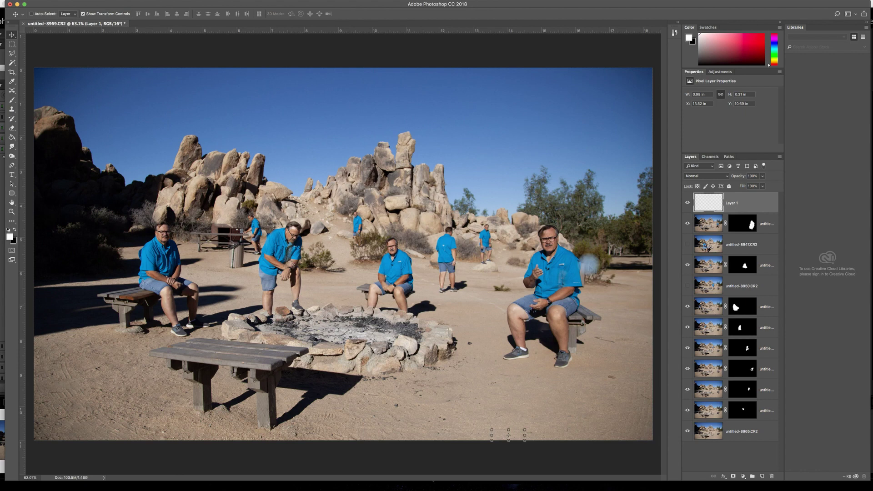